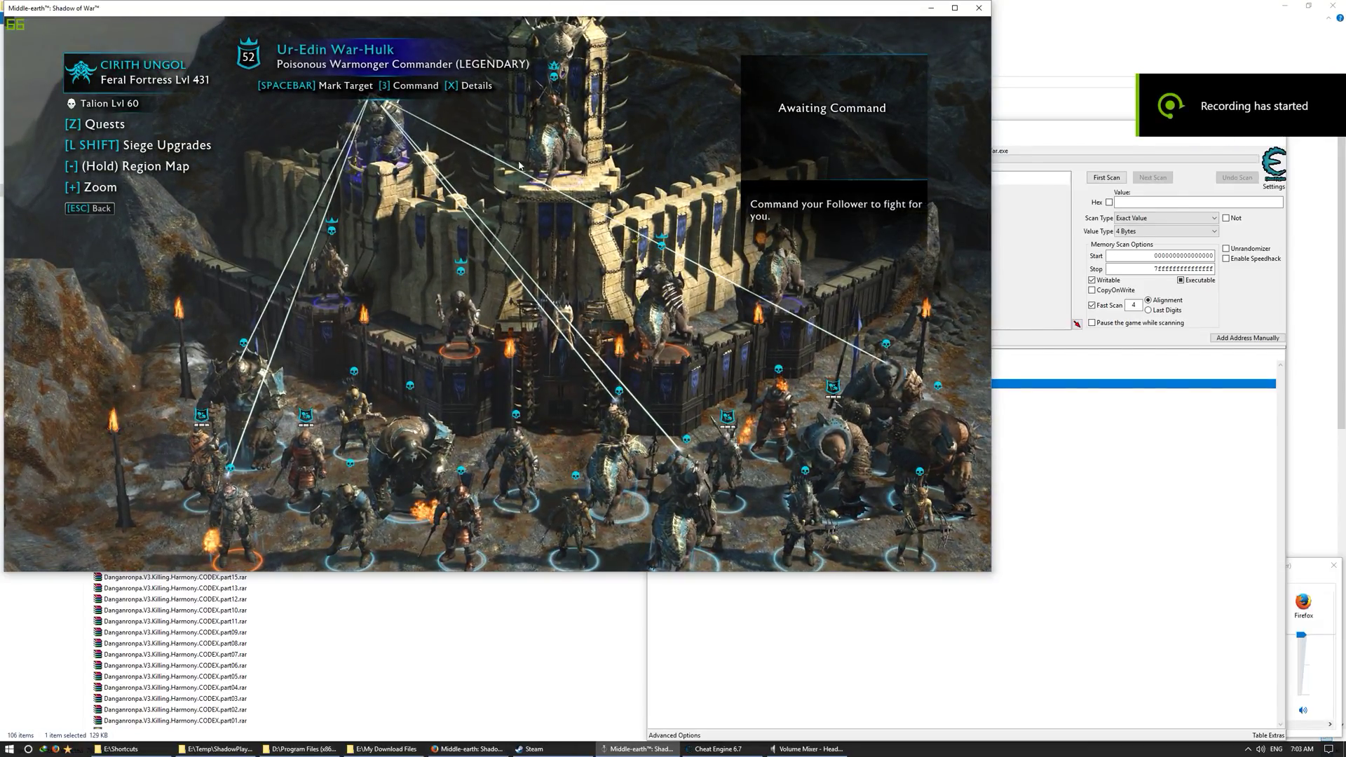
Step: Switch from the game to Cheat Engine and move its window slightly higher on the screen
{"action": "scroll", "coordinate": [511, 151], "scroll_direction": "down", "scroll_amount": 2}
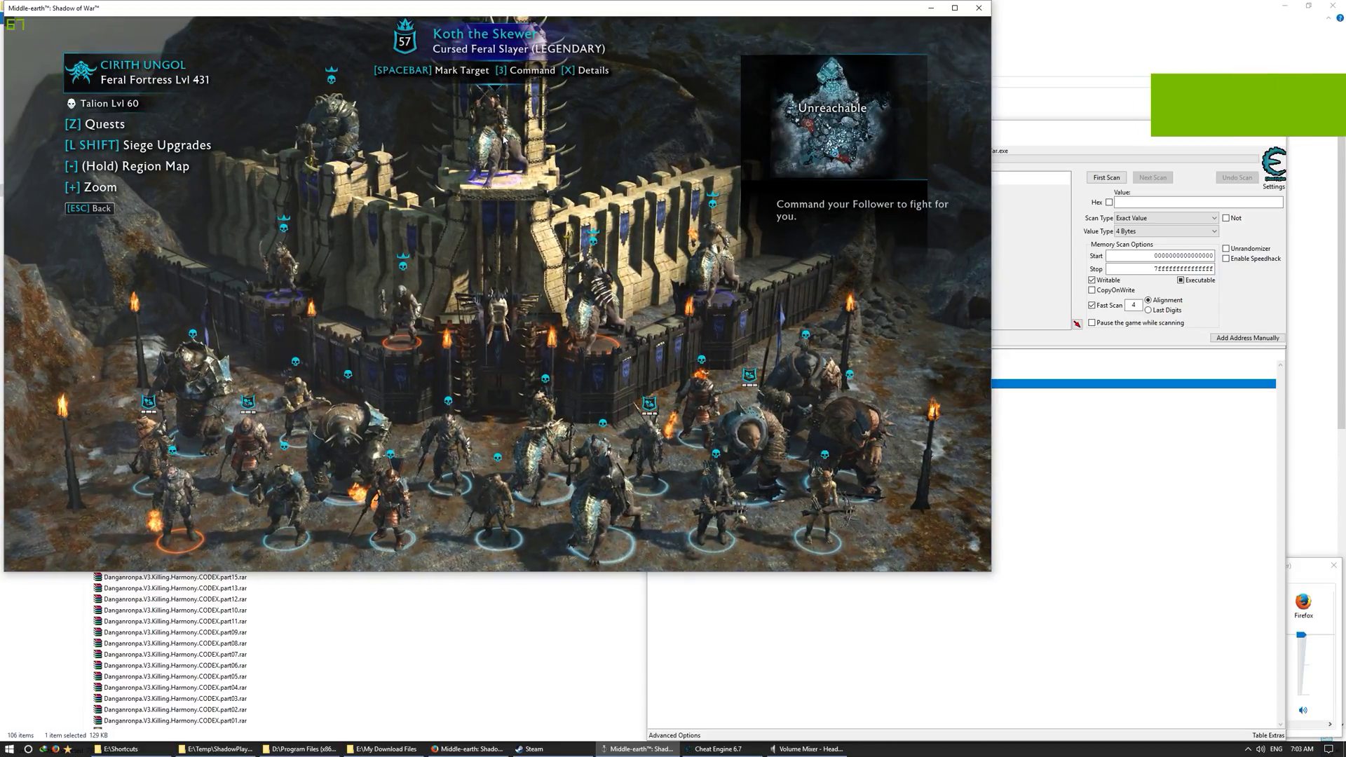
{"action": "key", "text": "alt+Tab"}
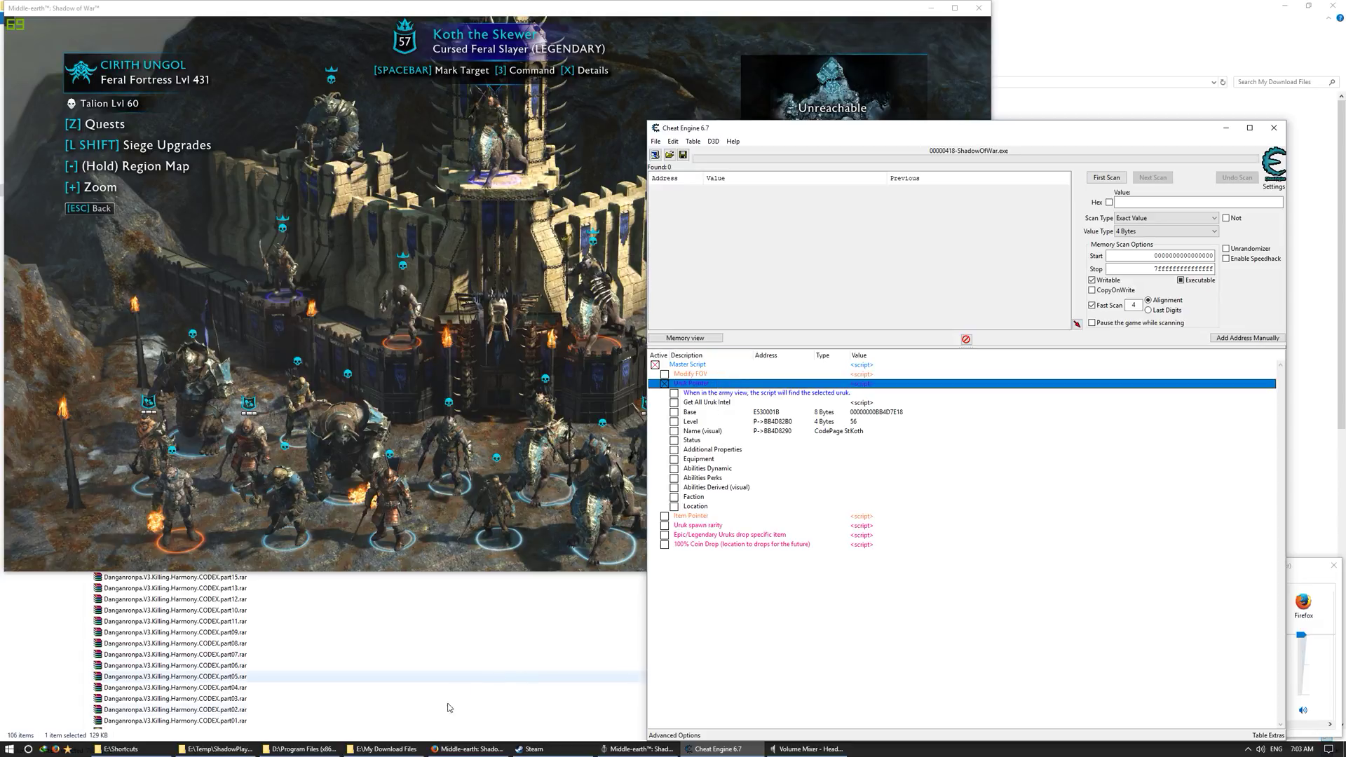
{"action": "left_click_drag", "start_coordinate": [841, 130], "coordinate": [852, 90]}
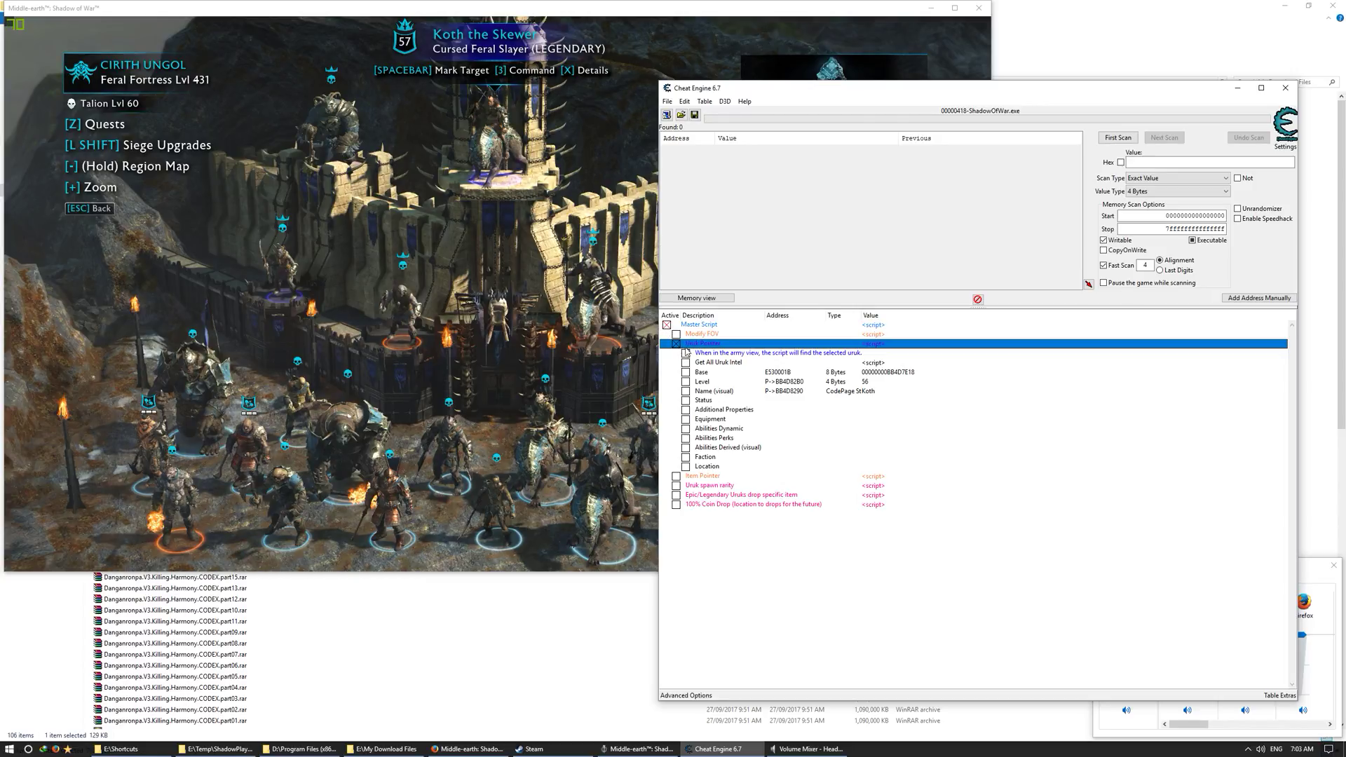
Step: Return to Shadow of War, open the details of Koth the Skewer on the fortress tower and show his immunities
{"action": "left_click", "coordinate": [551, 14]}
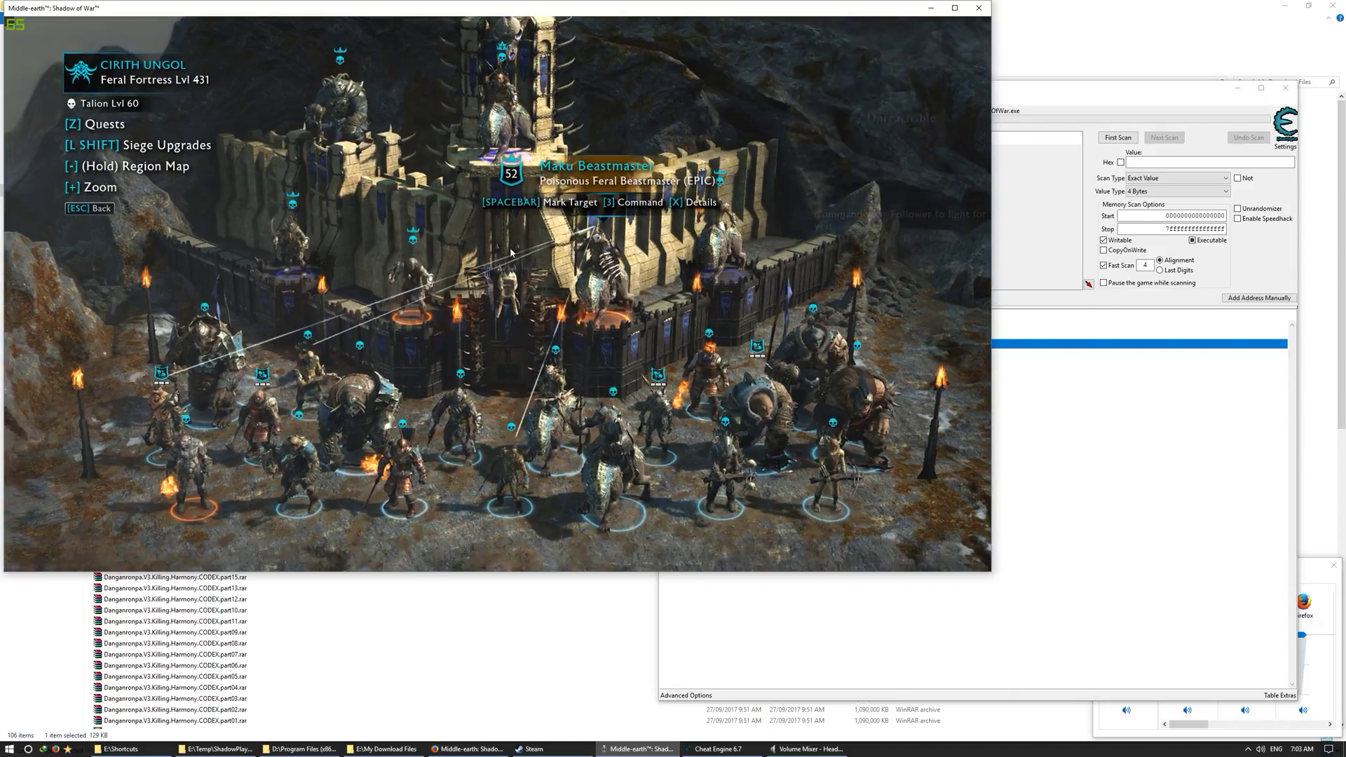
{"action": "key", "text": "3"}
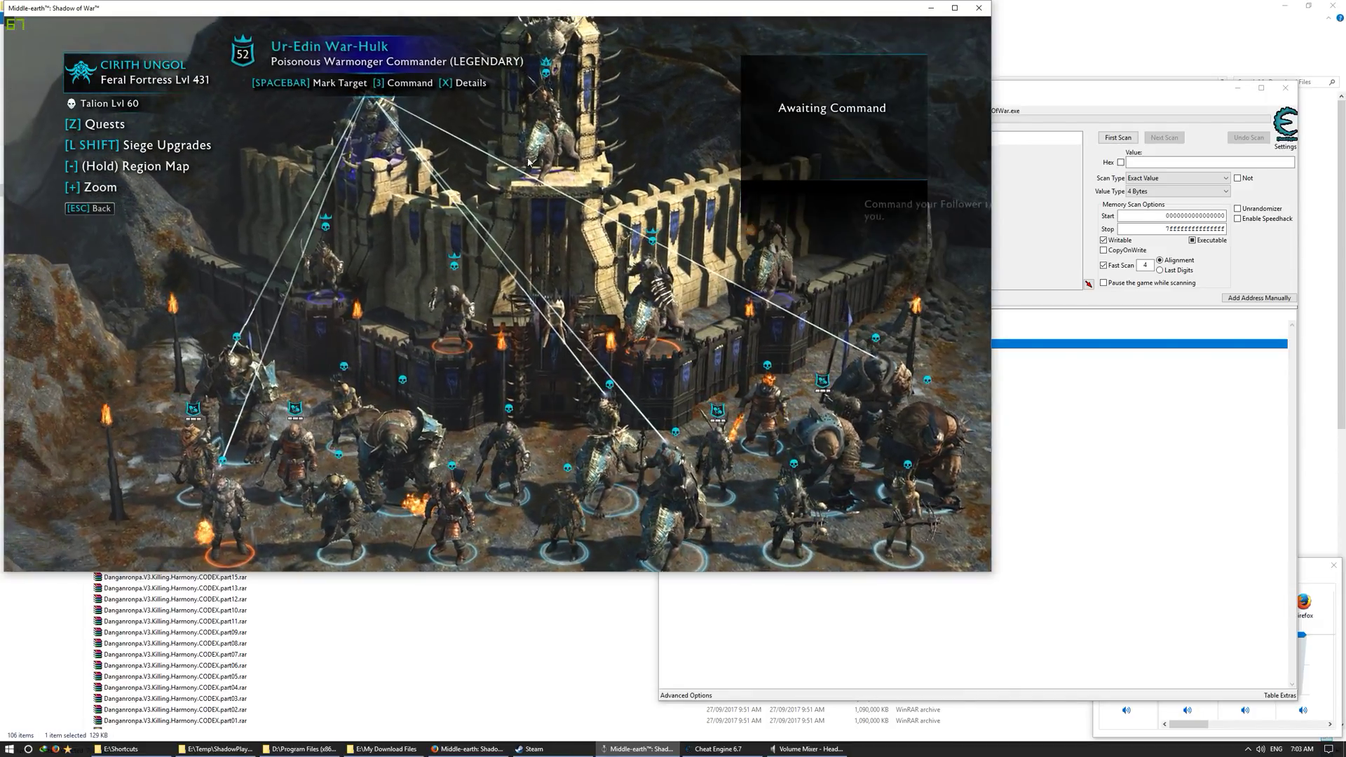
{"action": "left_click", "coordinate": [528, 162]}
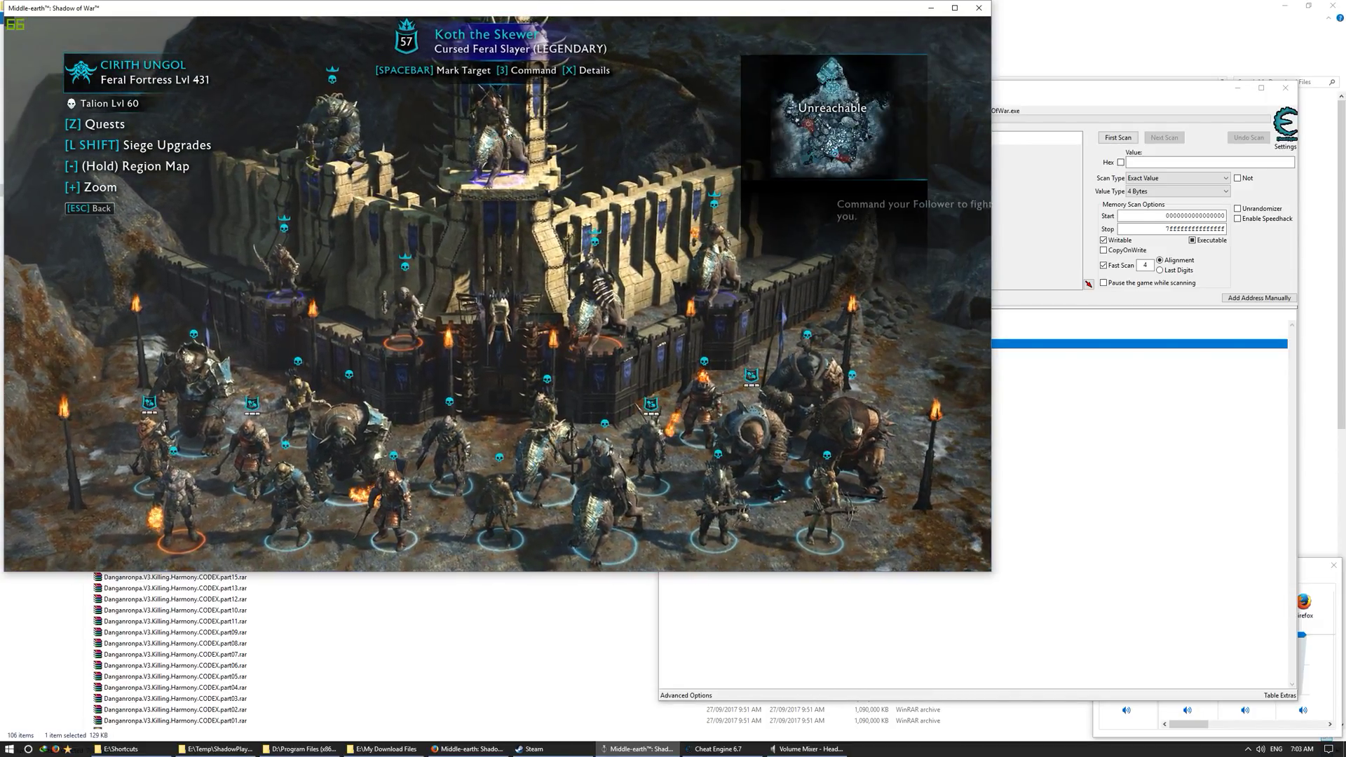
{"action": "key", "text": "x"}
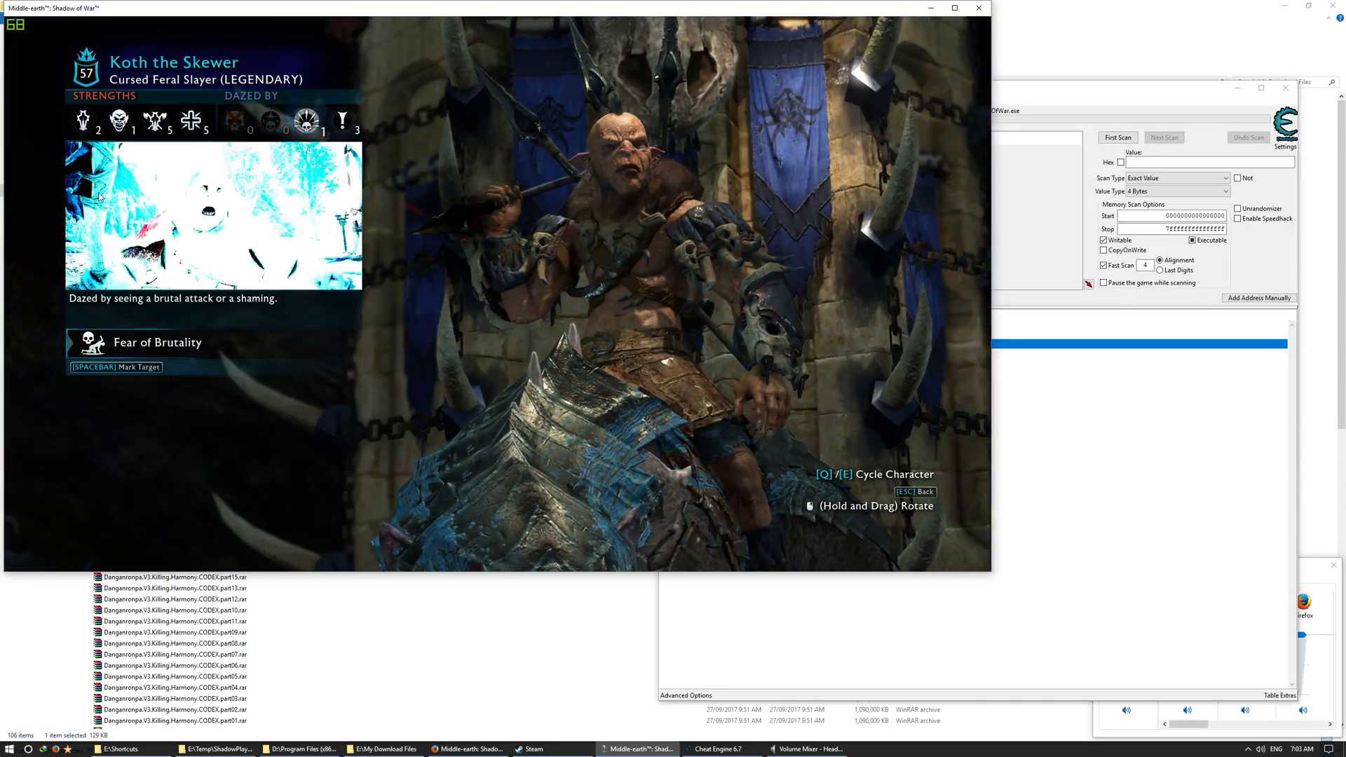
{"action": "left_click", "coordinate": [82, 121]}
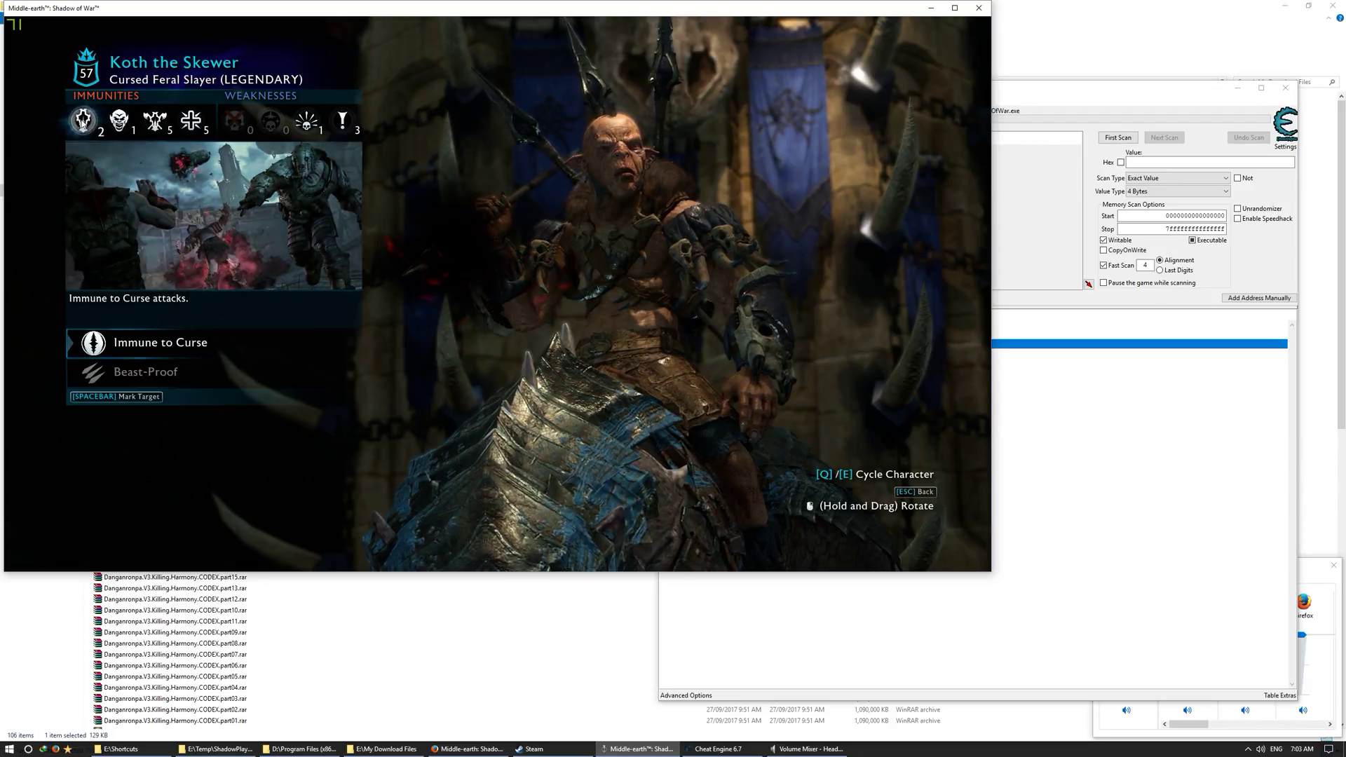
Step: Switch to Cheat Engine and expand the Abilities Perks group to show its entries
{"action": "key", "text": "alt+Tab"}
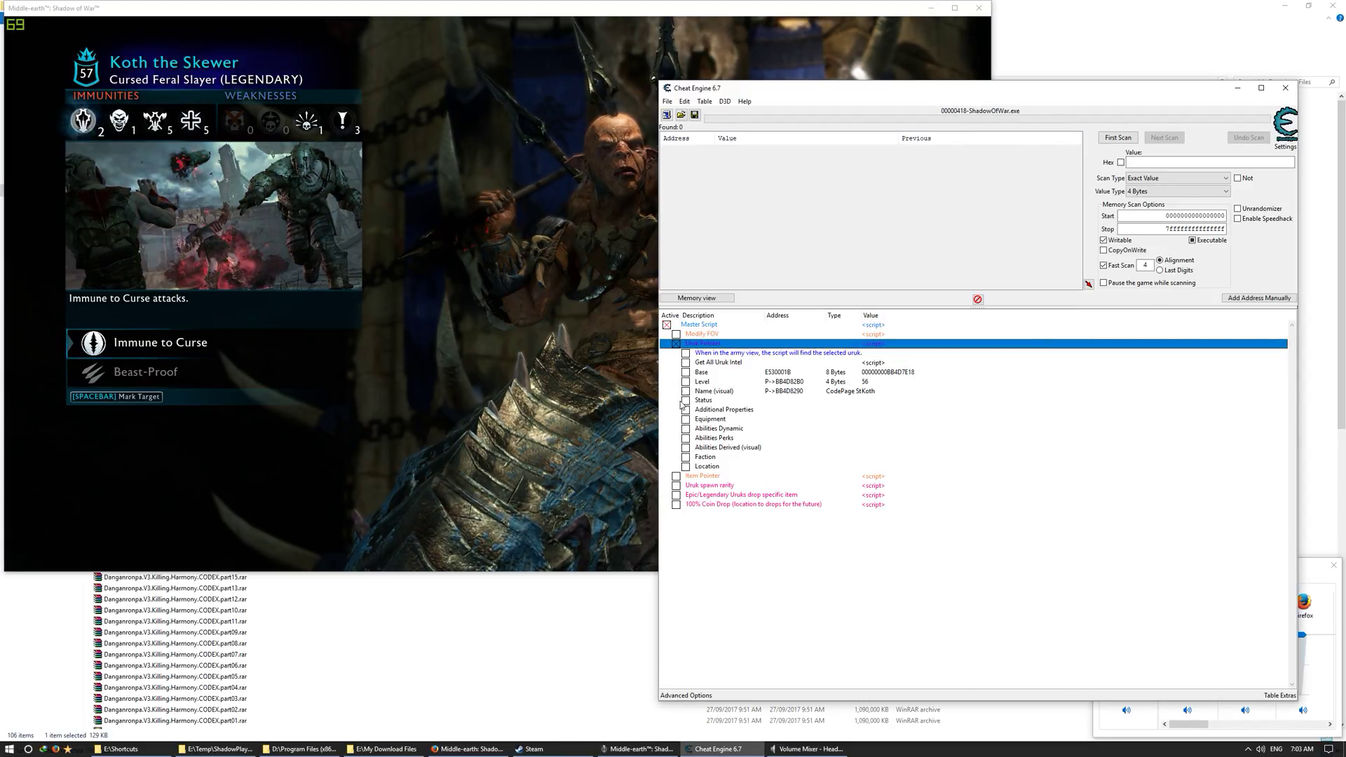
{"action": "left_click", "coordinate": [686, 438]}
{"action": "scroll", "coordinate": [906, 459], "scroll_direction": "down", "scroll_amount": 3}
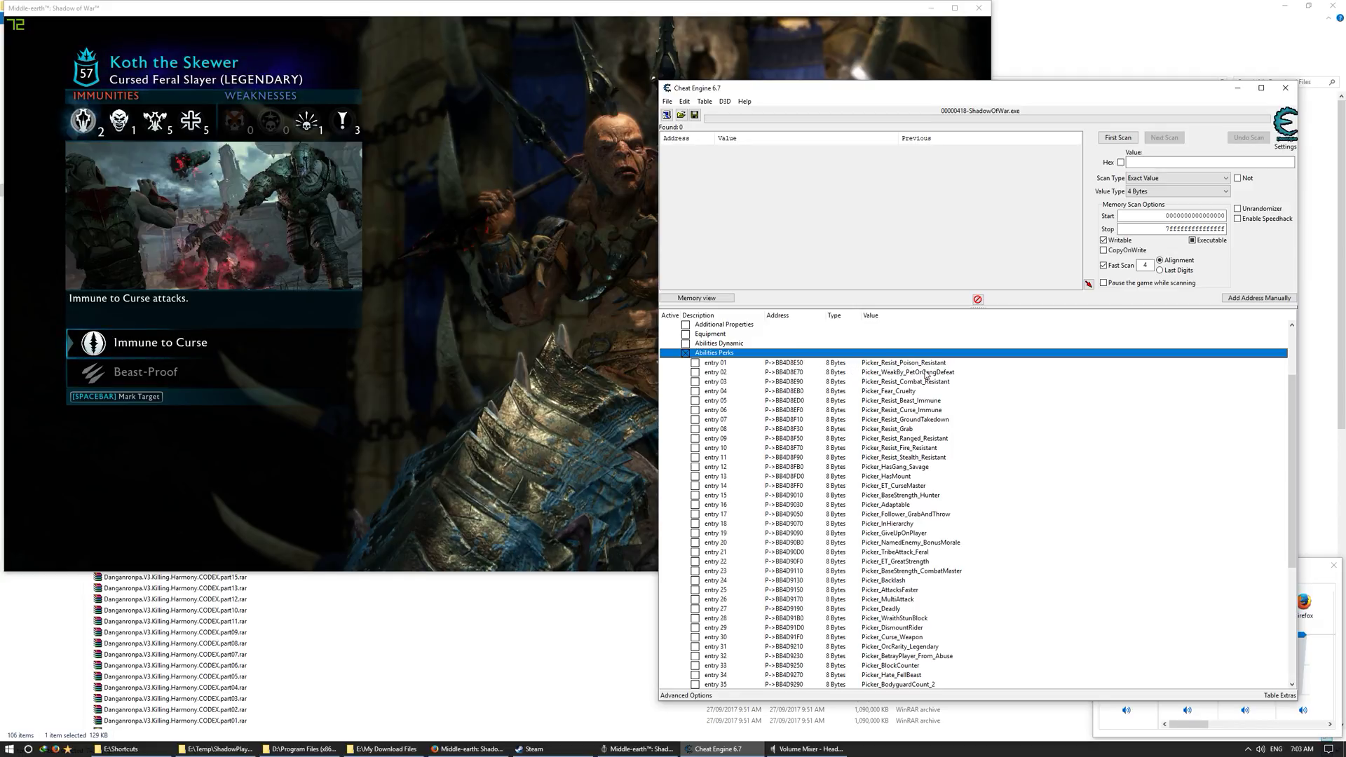
Step: Set the value of Abilities Perks entry 01 to Picker_Resist_Poison_Immune
{"action": "double_click", "coordinate": [904, 363]}
{"action": "left_click", "coordinate": [734, 387]}
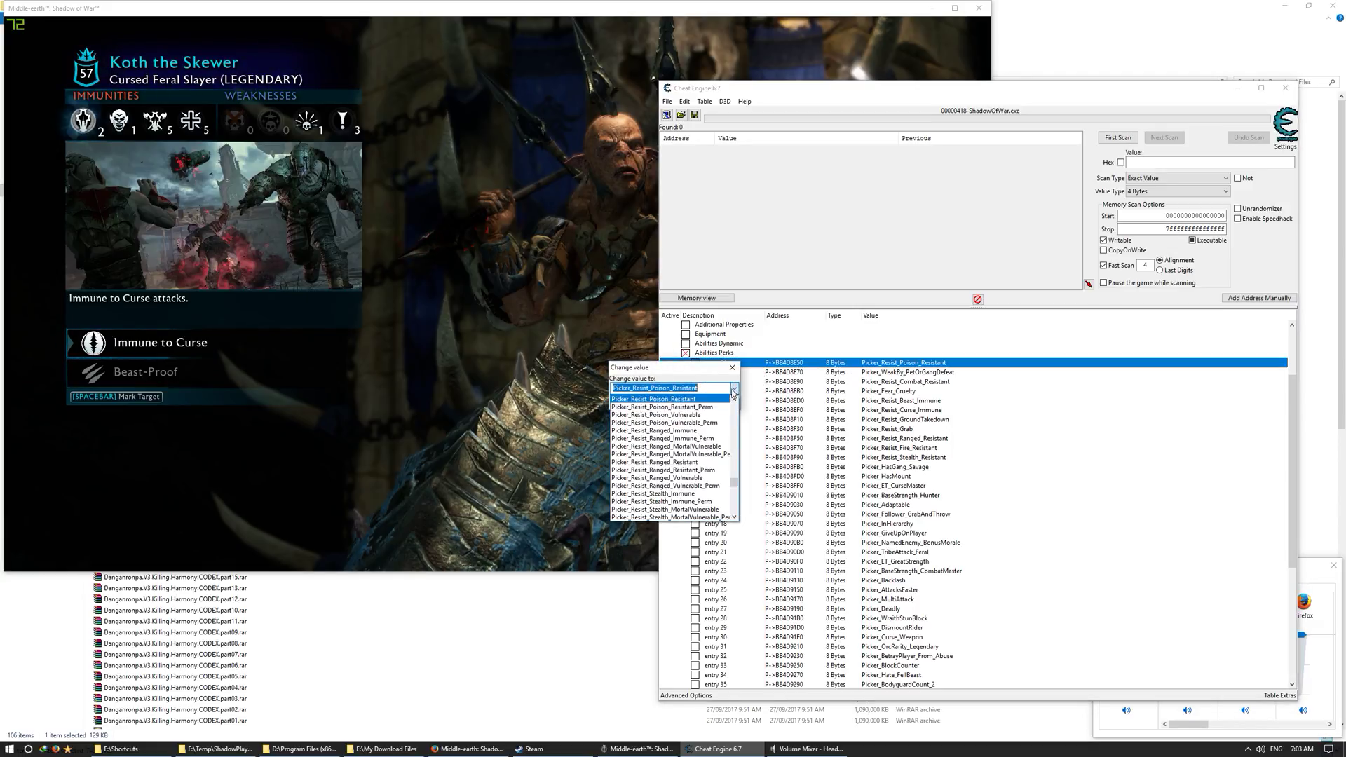
{"action": "scroll", "coordinate": [683, 456], "scroll_direction": "up", "scroll_amount": 3}
{"action": "left_click", "coordinate": [683, 454]}
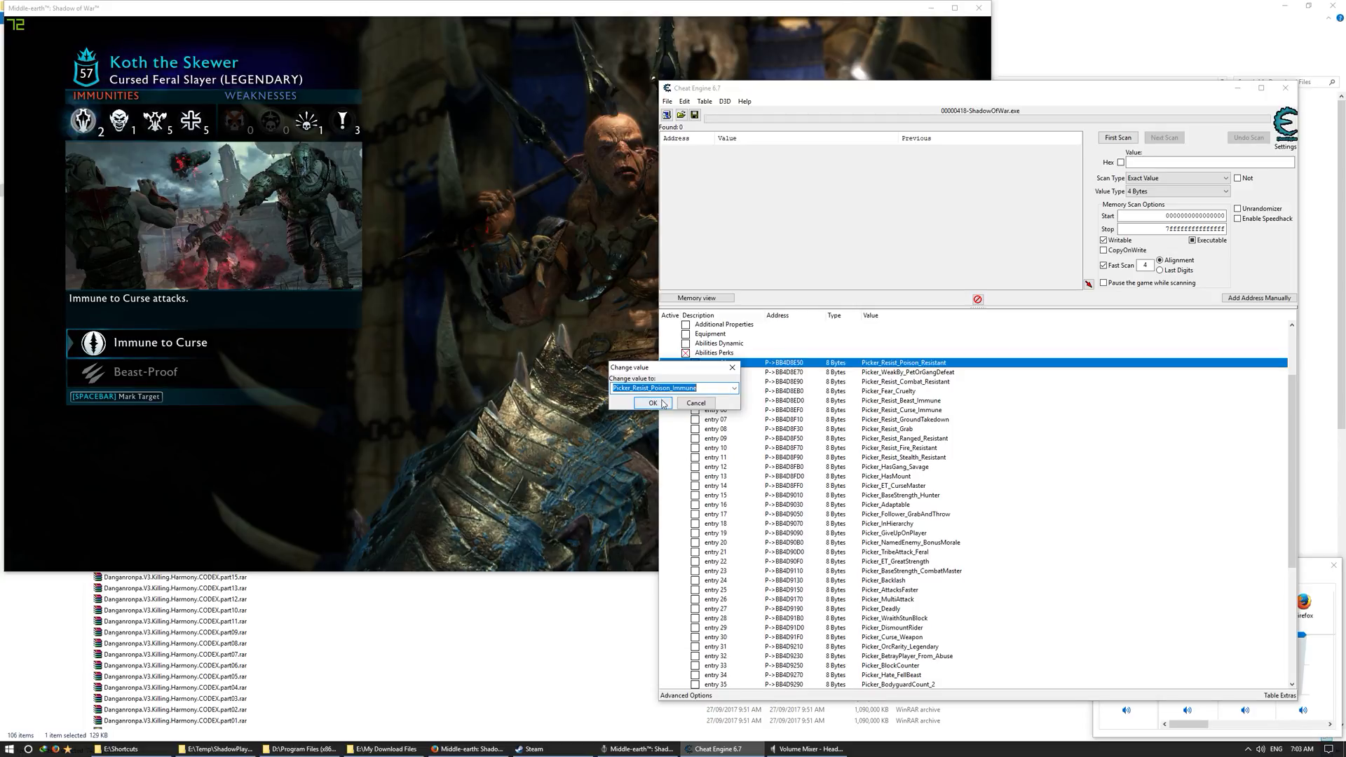
{"action": "key", "text": "Return"}
Step: Set the value of Abilities Perks entry 03 to Picker_Resist_Combat_Immune
{"action": "left_click", "coordinate": [936, 385]}
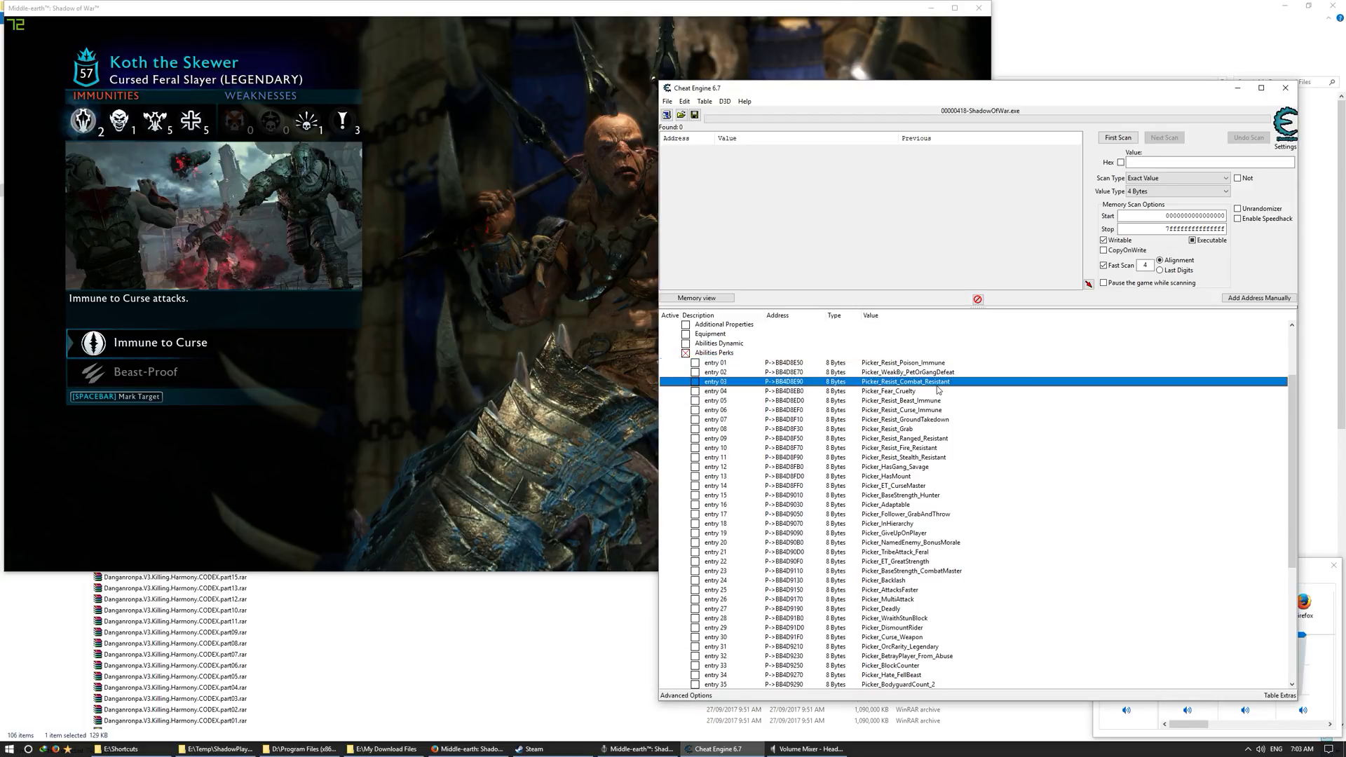
{"action": "double_click", "coordinate": [937, 384]}
{"action": "left_click", "coordinate": [734, 388]}
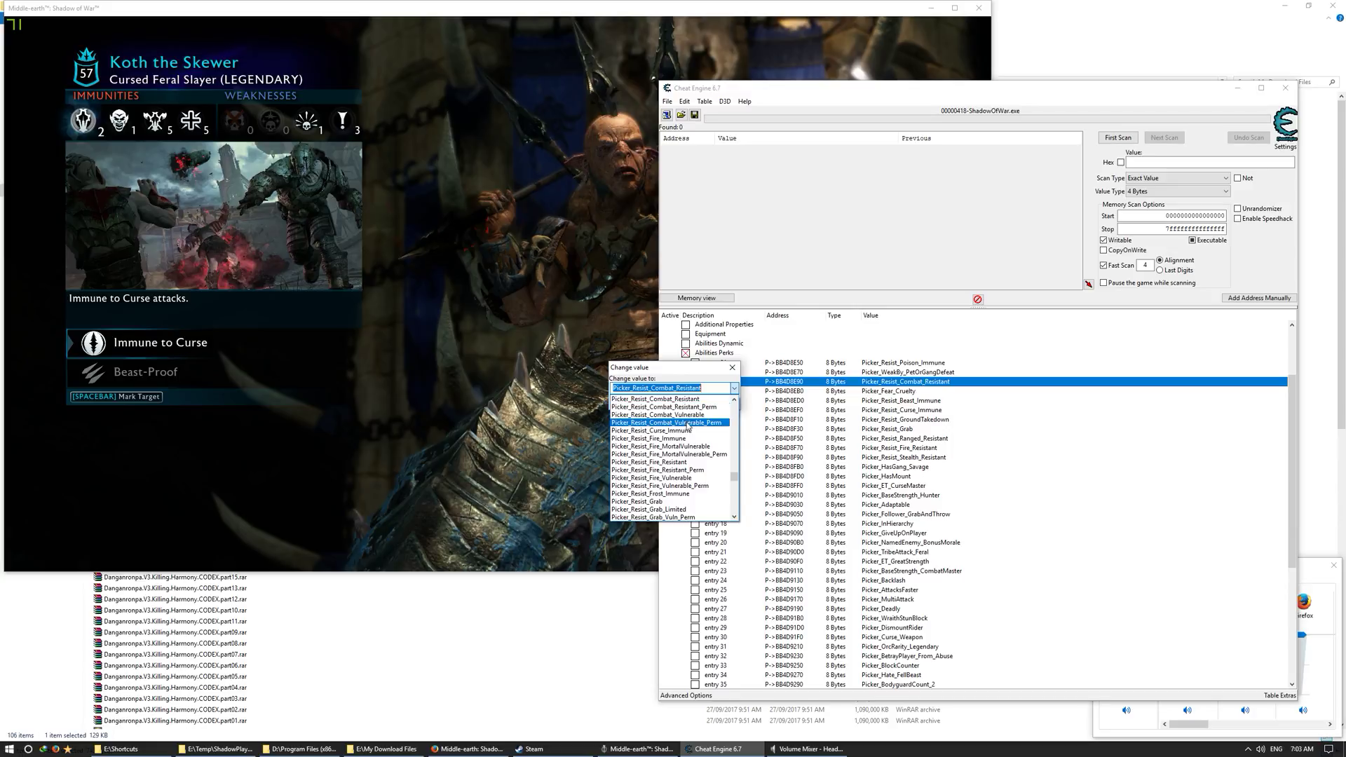
{"action": "left_click", "coordinate": [662, 431]}
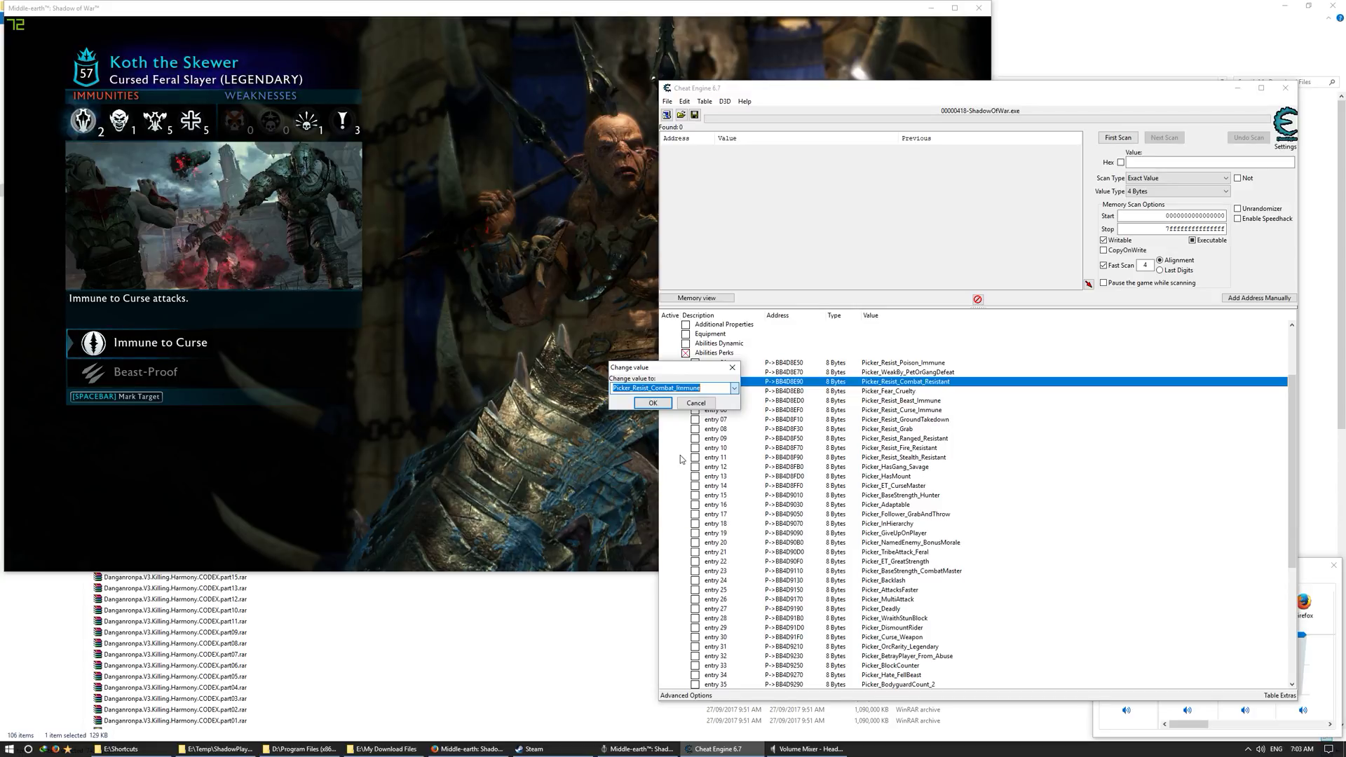
{"action": "left_click", "coordinate": [653, 403]}
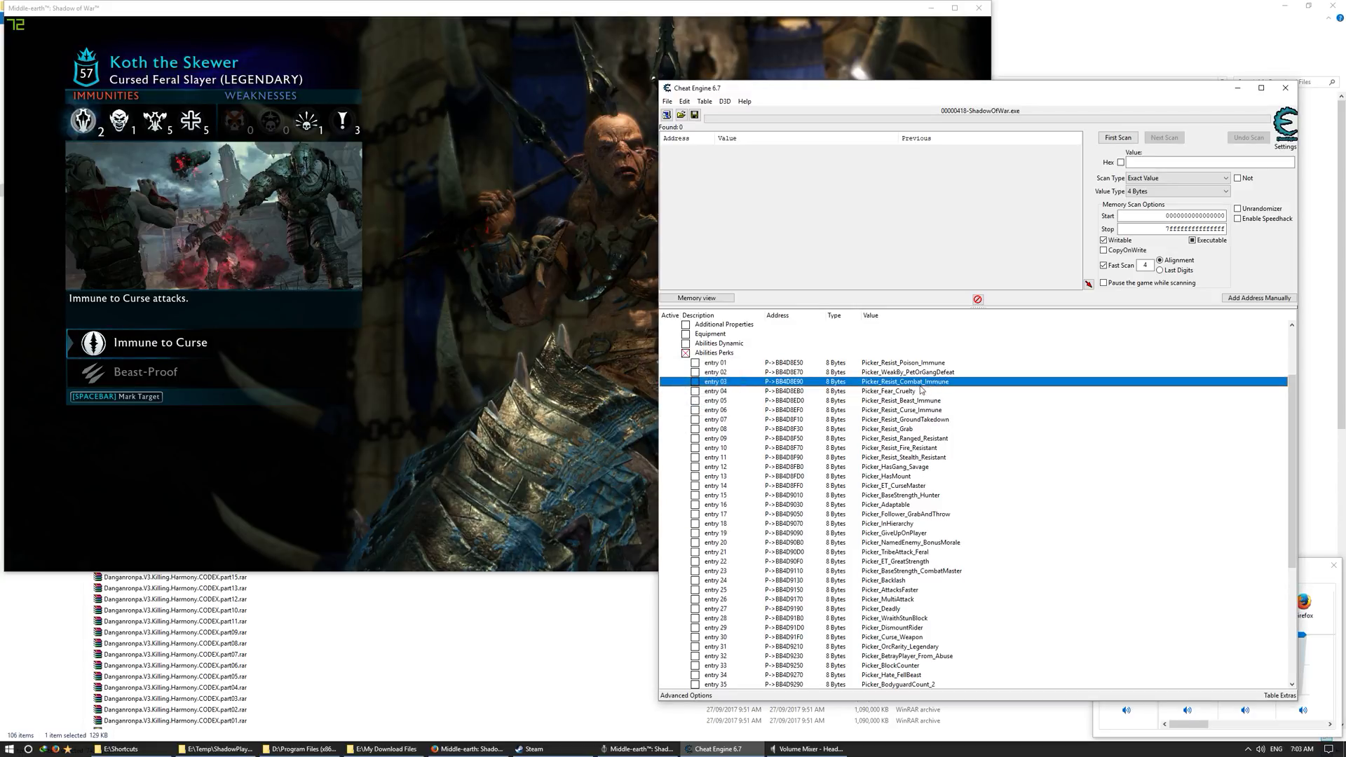
Step: Set the value of Abilities Perks entry 09 to Picker_Resist_Ranged_Immune
{"action": "double_click", "coordinate": [927, 440]}
{"action": "left_click", "coordinate": [735, 389]}
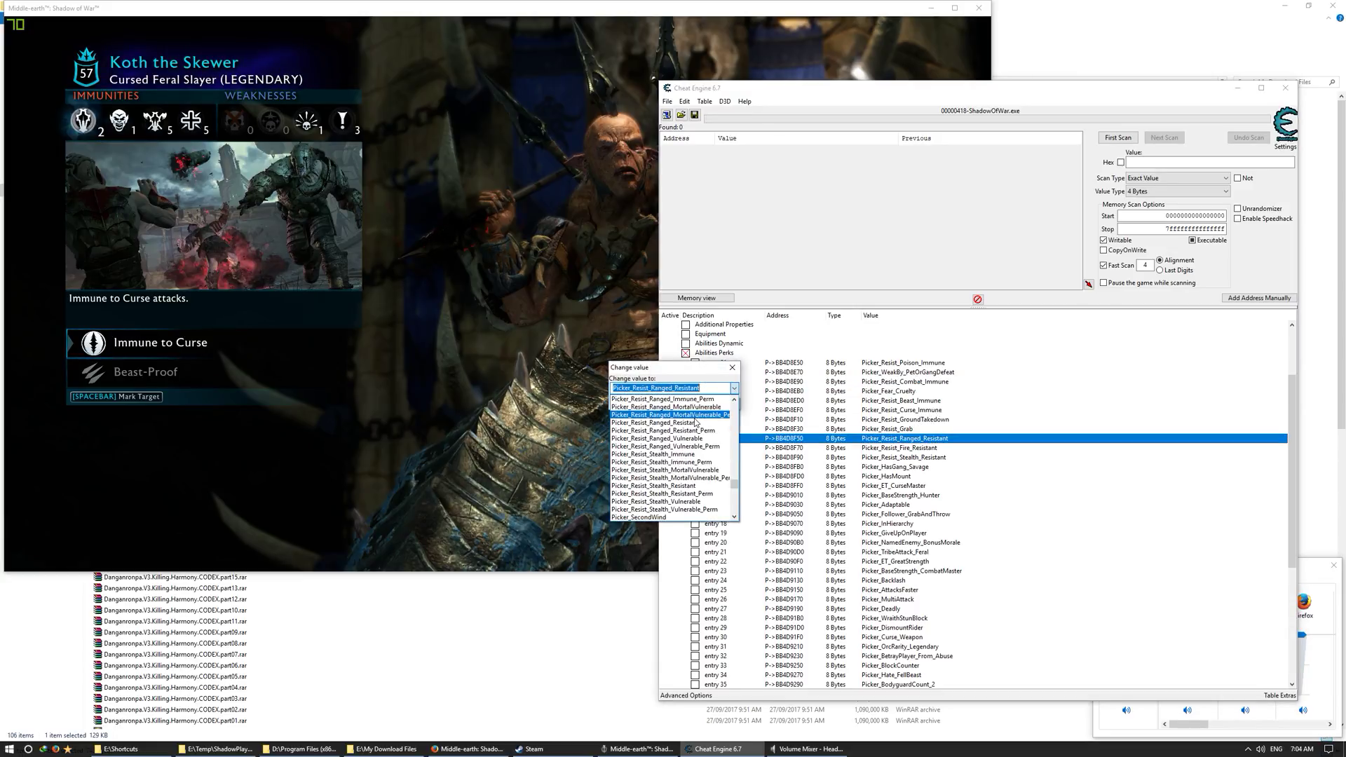
{"action": "scroll", "coordinate": [672, 455], "scroll_direction": "up", "scroll_amount": 2}
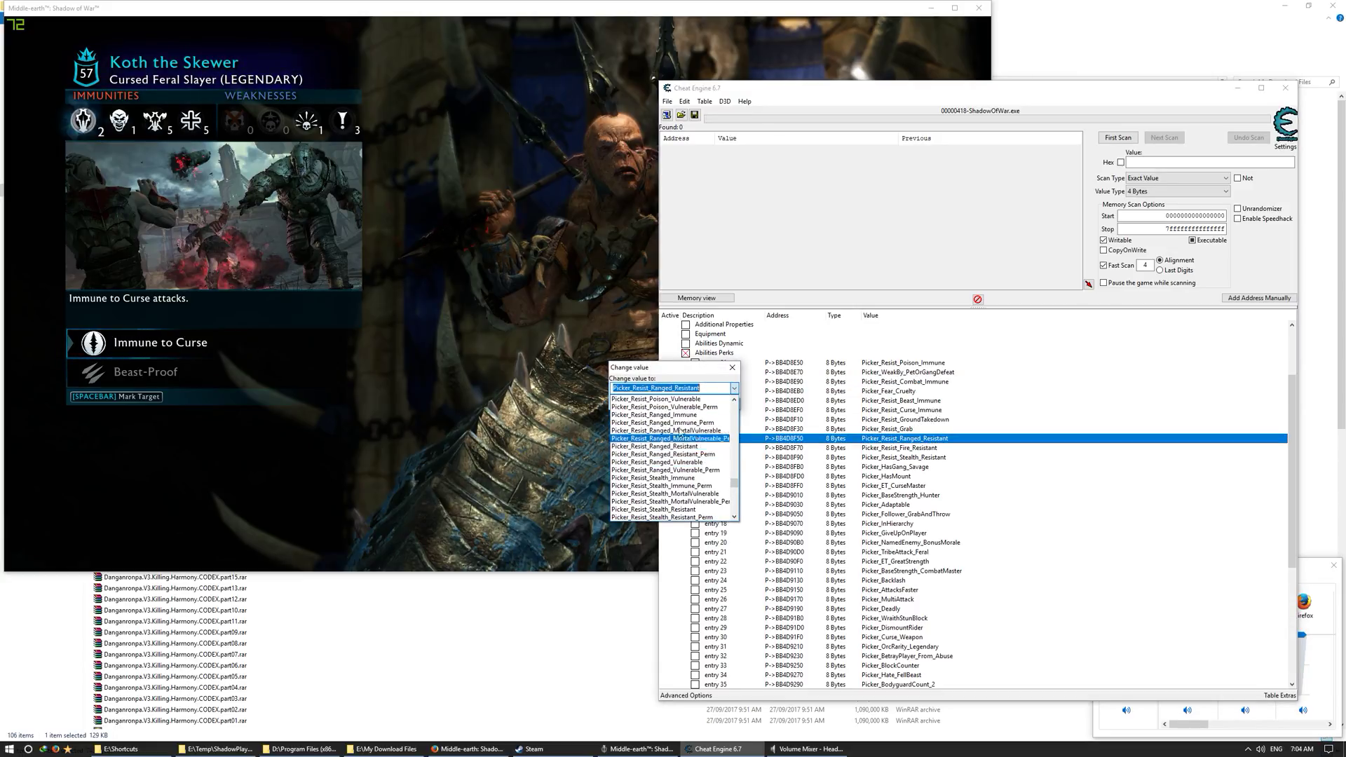
{"action": "left_click", "coordinate": [659, 414]}
{"action": "left_click", "coordinate": [656, 404]}
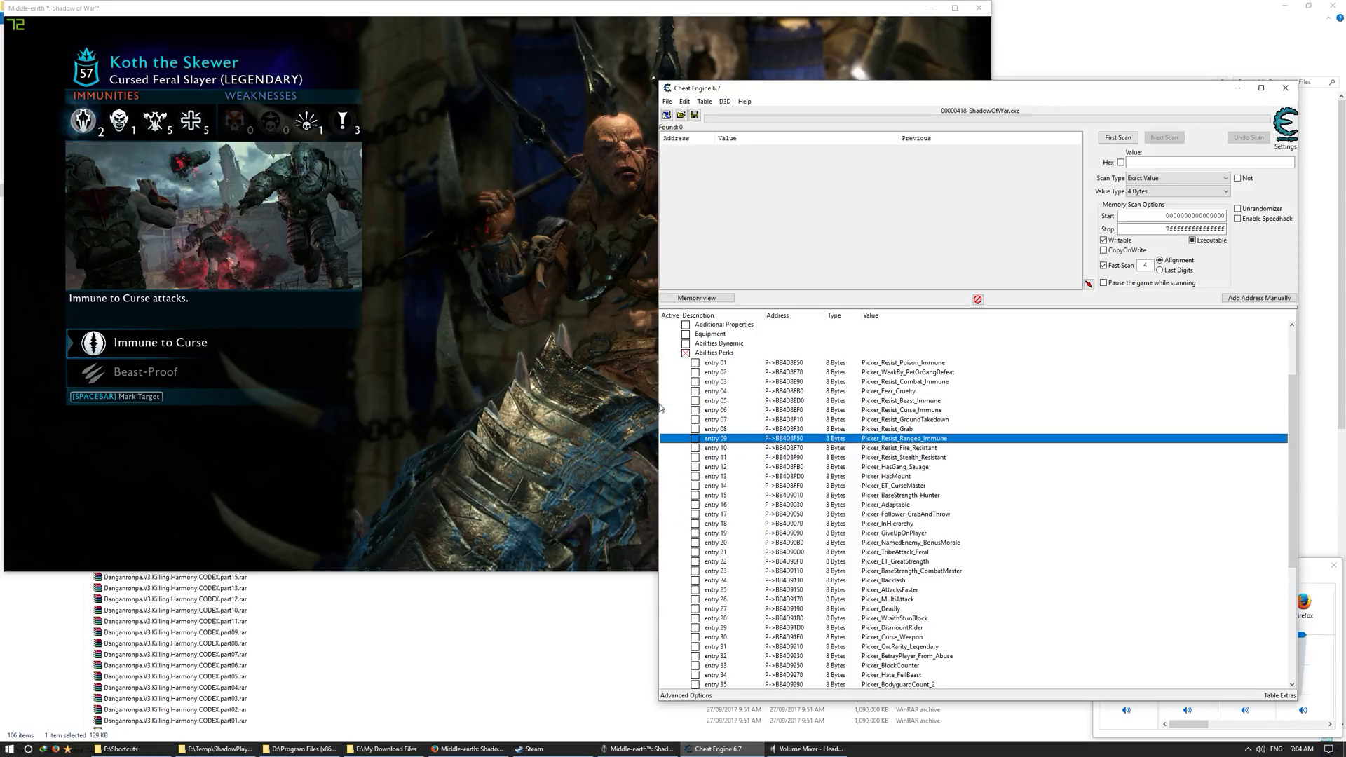
Step: Set the value of Abilities Perks entry 10 to Picker_Resist_Fire_Immune
{"action": "double_click", "coordinate": [929, 447]}
{"action": "left_click", "coordinate": [734, 388]}
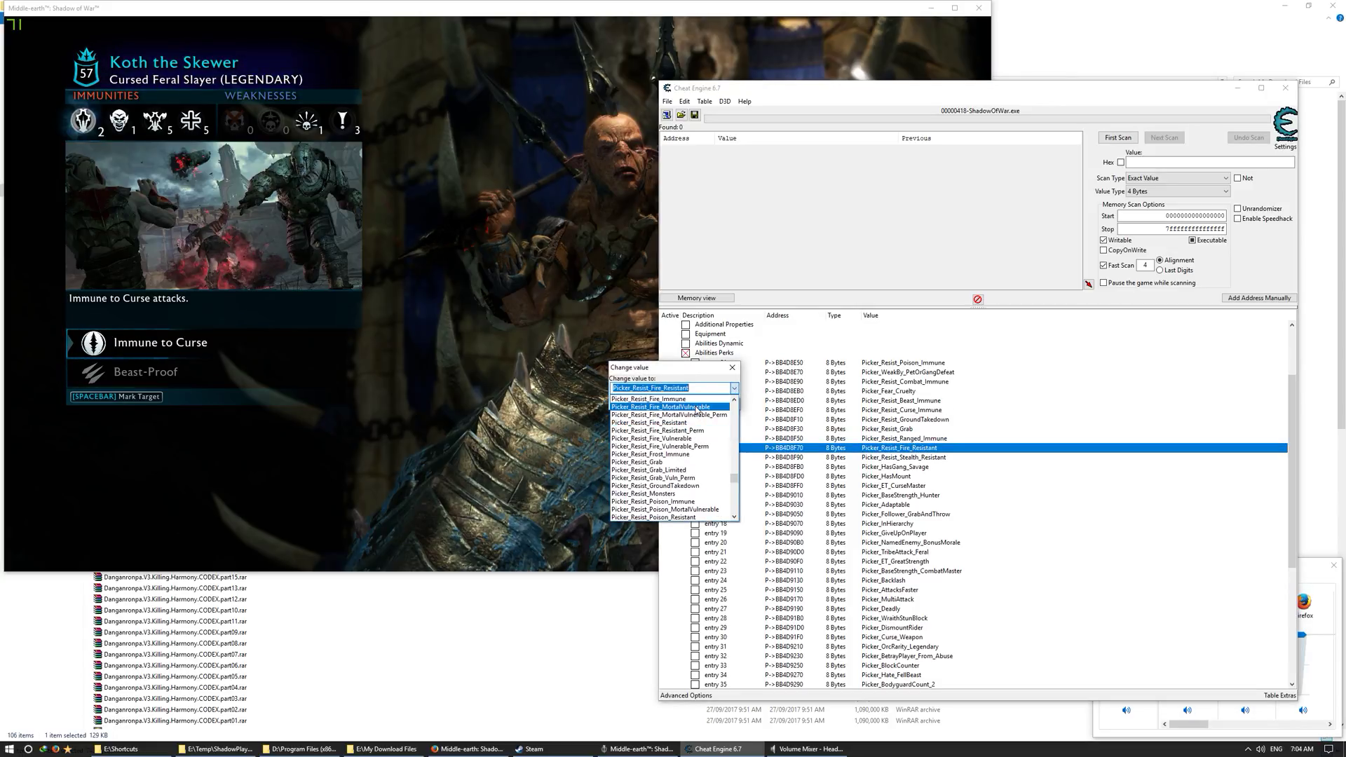
{"action": "scroll", "coordinate": [684, 421], "scroll_direction": "up", "scroll_amount": 2}
{"action": "left_click", "coordinate": [680, 422]}
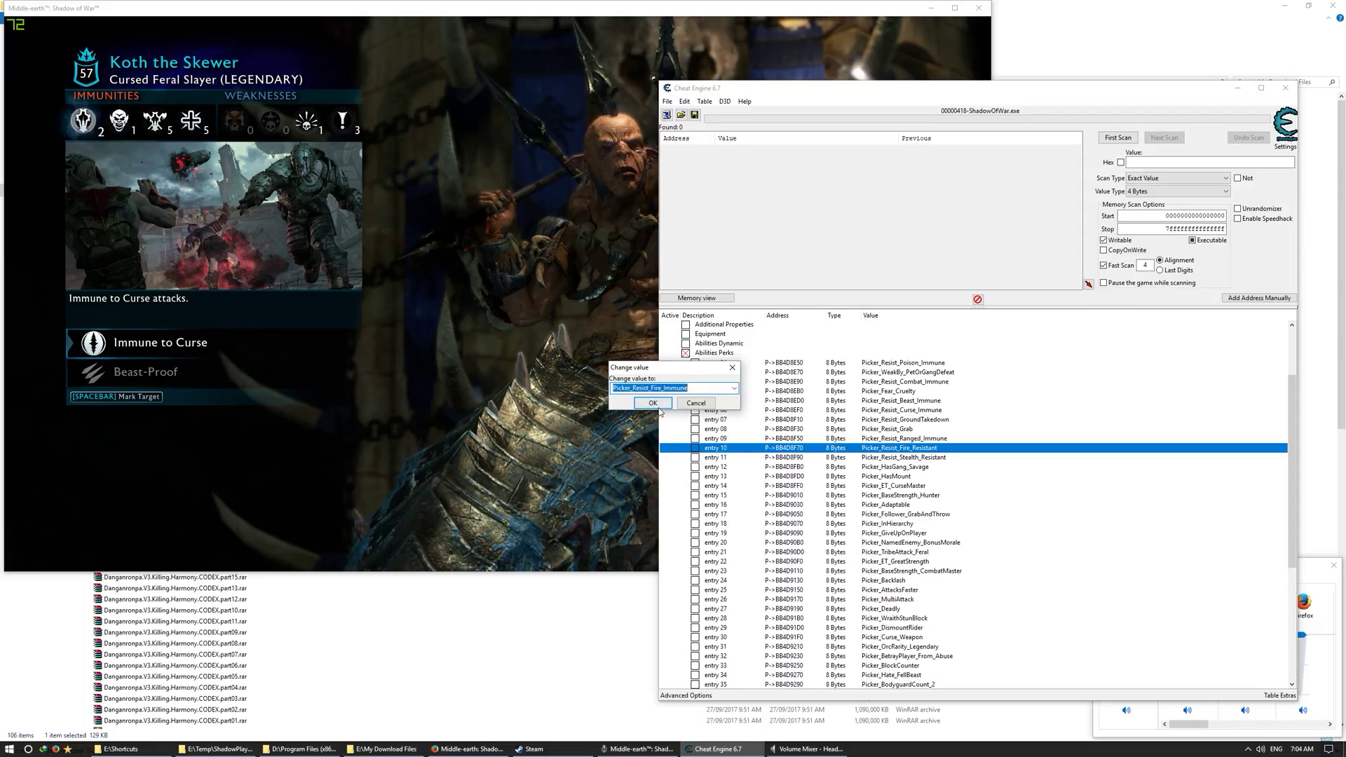
{"action": "left_click", "coordinate": [653, 403]}
Step: Set the value of Abilities Perks entry 11 to Picker_Resist_Stealth_Immune
{"action": "key", "text": "Down"}
{"action": "key", "text": "Return"}
{"action": "left_click", "coordinate": [733, 388]}
{"action": "scroll", "coordinate": [673, 428], "scroll_direction": "up", "scroll_amount": 3}
{"action": "left_click", "coordinate": [654, 417]}
{"action": "left_click", "coordinate": [653, 403]}
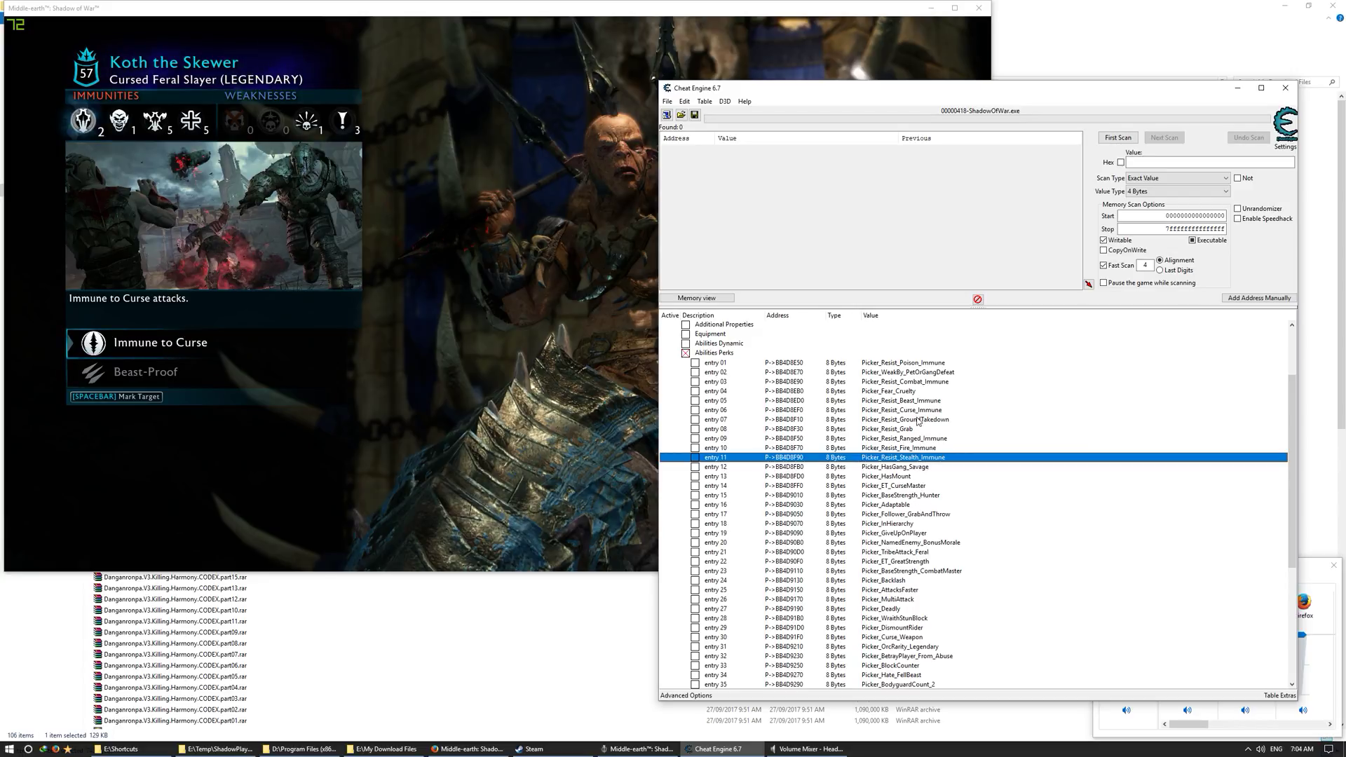
Step: Replace the pet-or-gang-defeat weakness in Abilities Perks entry 02 with Picker_Resist_Frost_Immune
{"action": "double_click", "coordinate": [923, 378]}
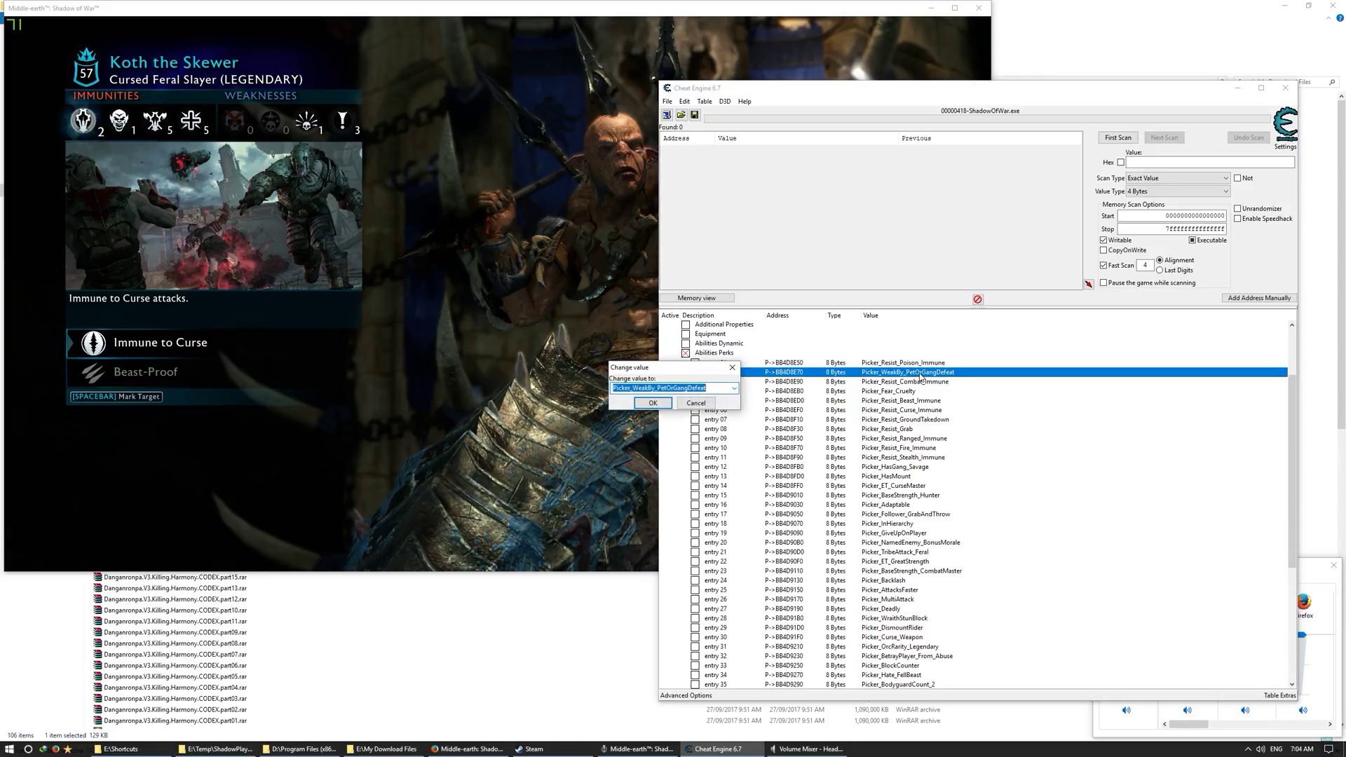
{"action": "left_click", "coordinate": [733, 389]}
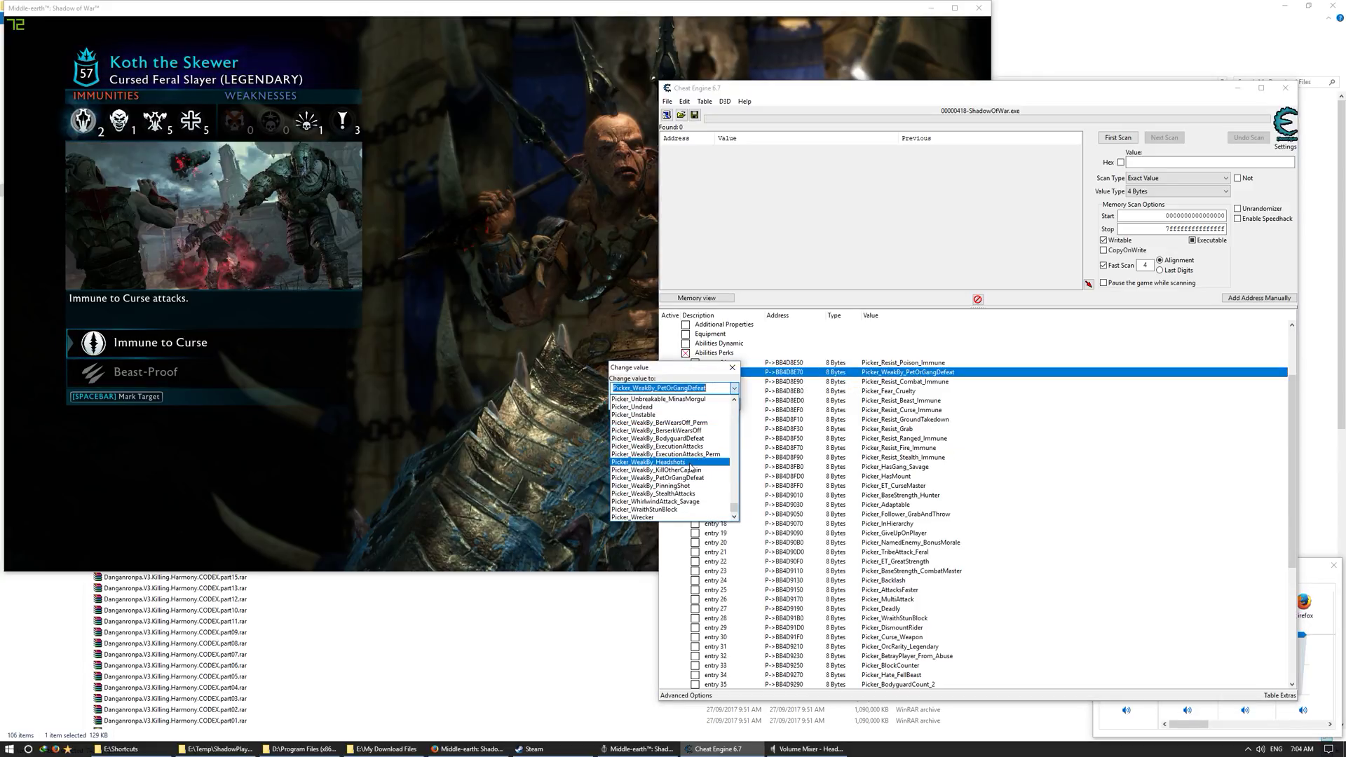
{"action": "left_click_drag", "start_coordinate": [735, 506], "coordinate": [736, 484]}
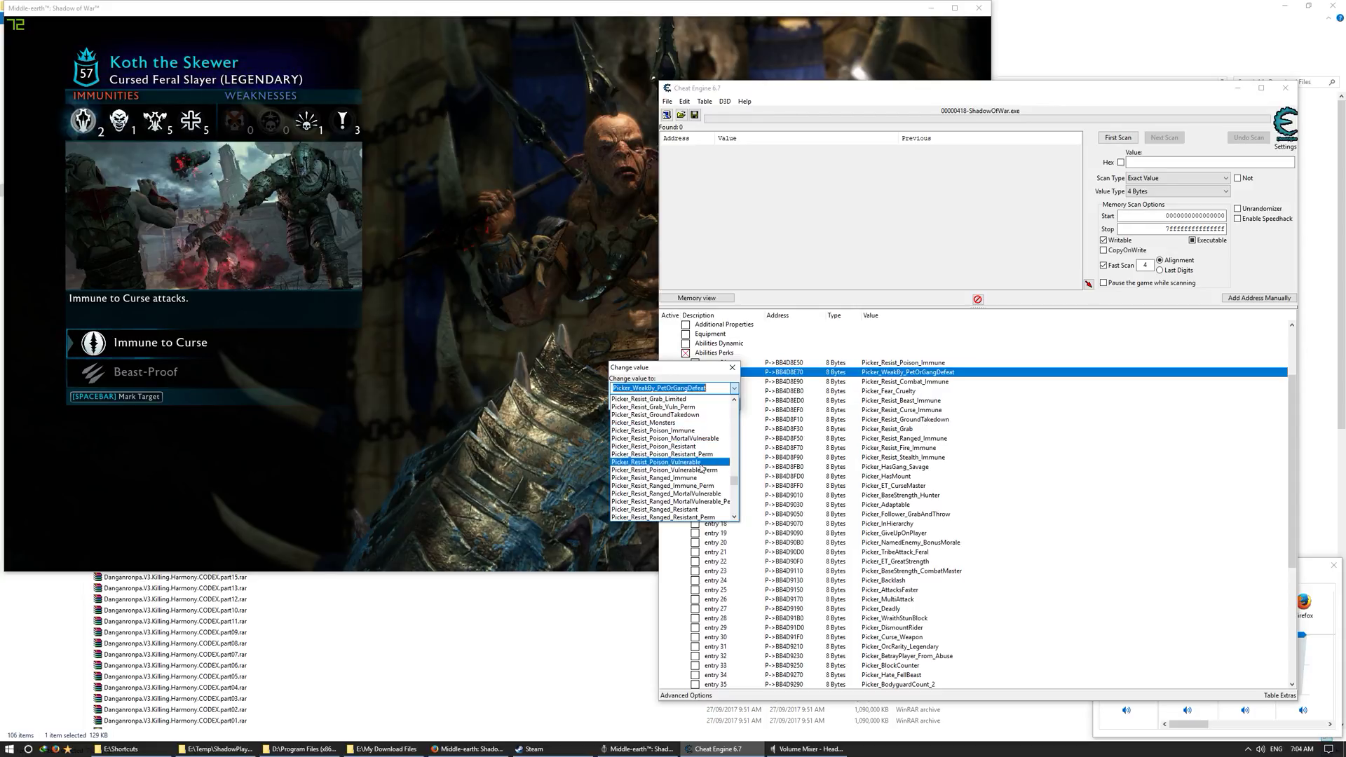
{"action": "left_click_drag", "start_coordinate": [734, 483], "coordinate": [735, 489]}
{"action": "scroll", "coordinate": [701, 464], "scroll_direction": "up", "scroll_amount": 4}
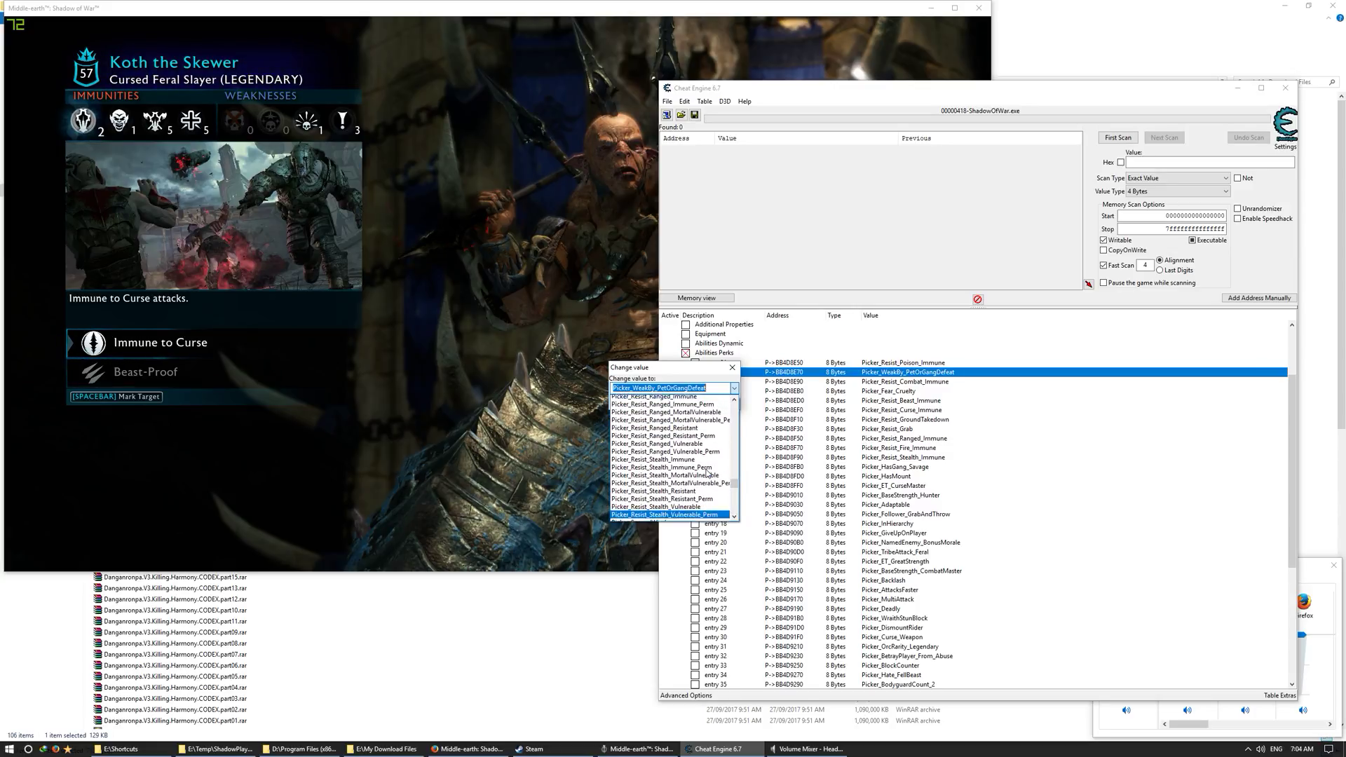
{"action": "scroll", "coordinate": [701, 464], "scroll_direction": "up", "scroll_amount": 4}
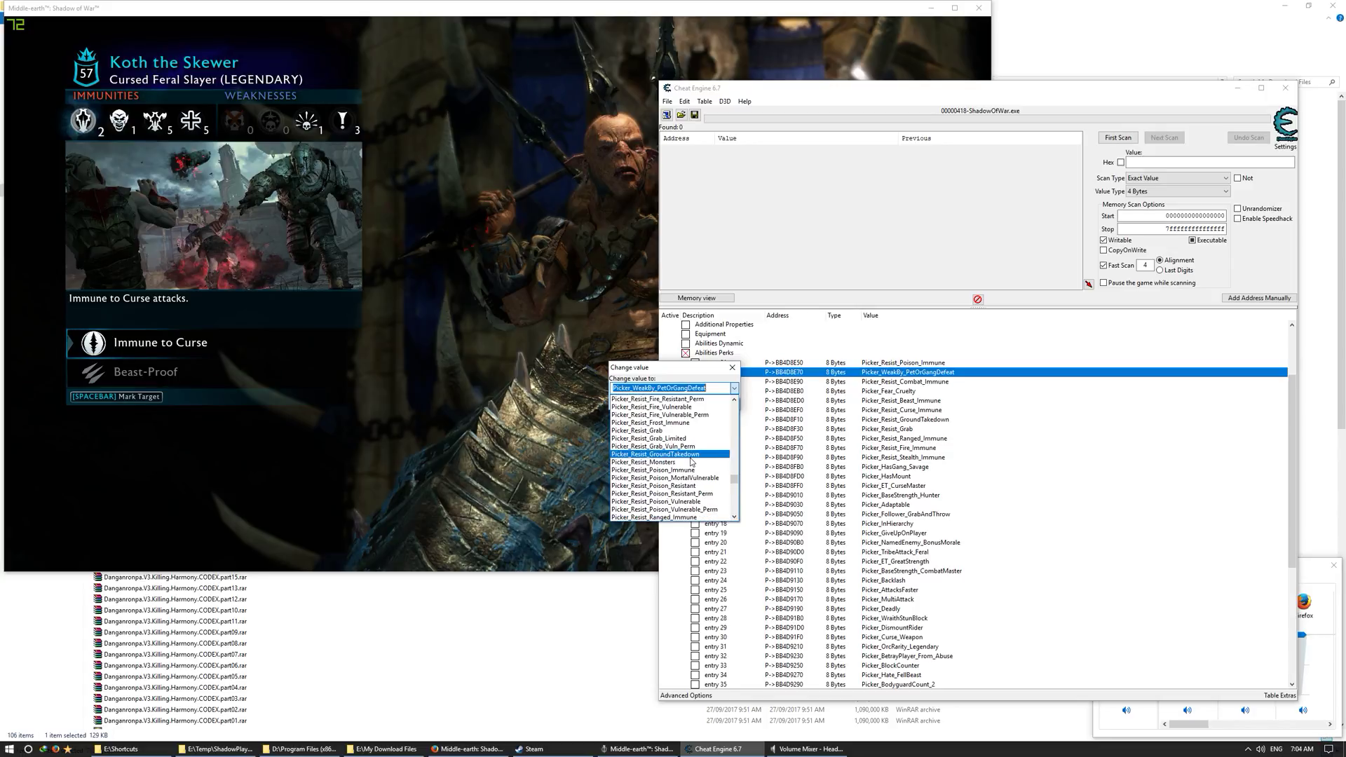
{"action": "left_click", "coordinate": [673, 448]}
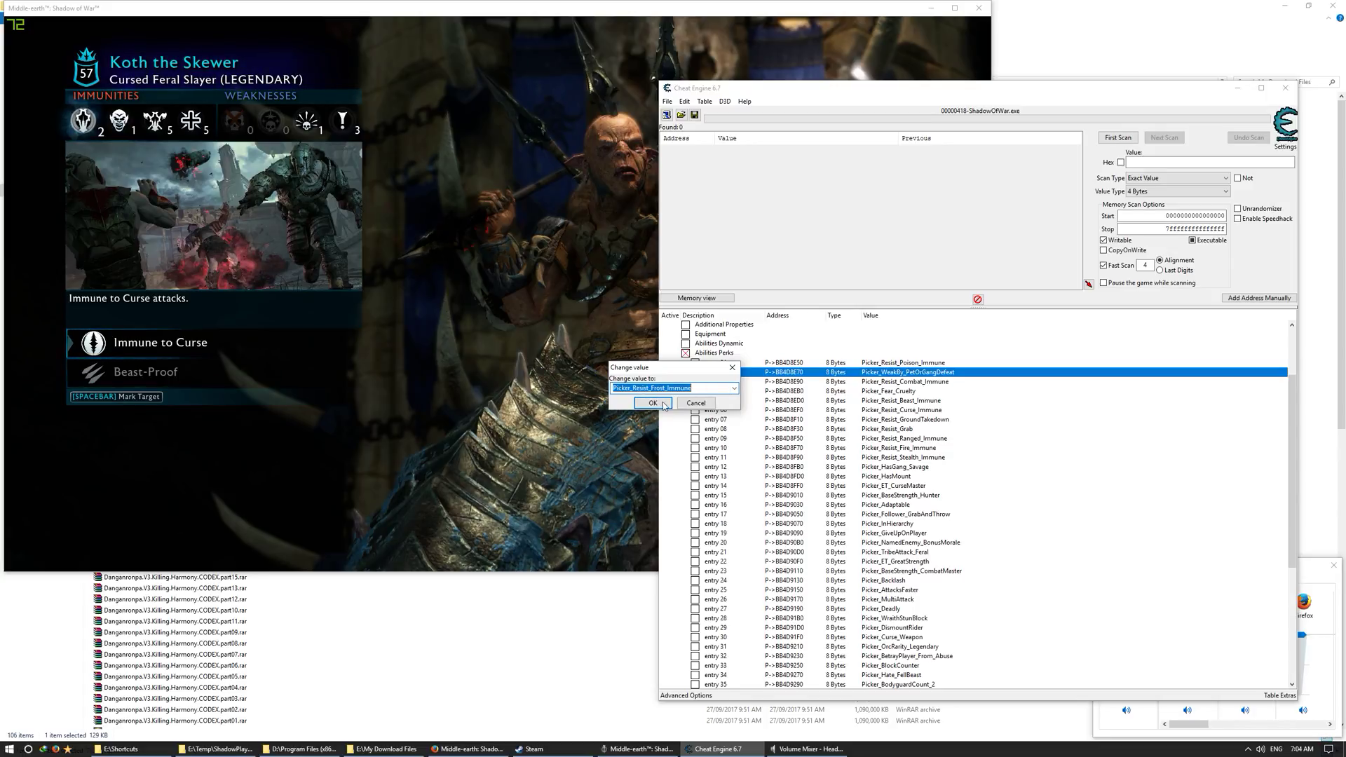
{"action": "left_click", "coordinate": [651, 403]}
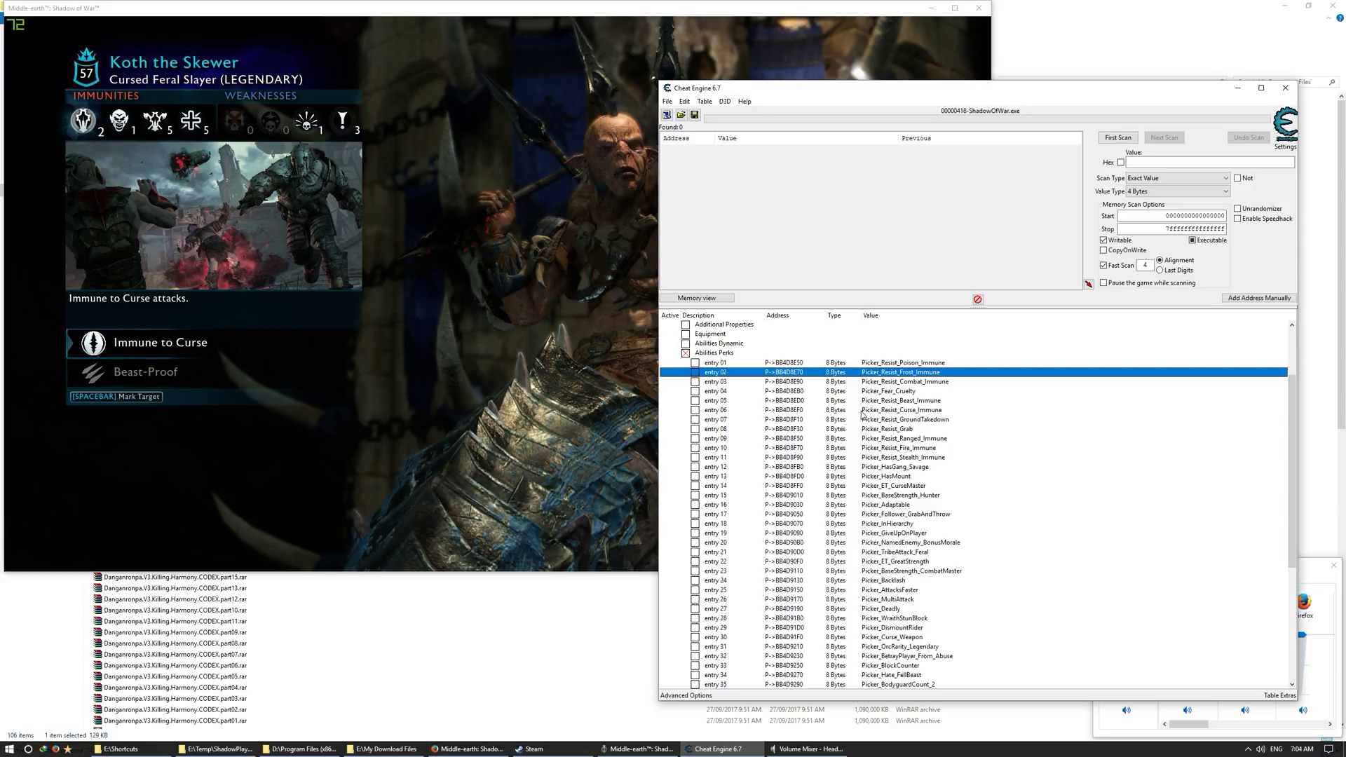
Step: Replace the Picker_GiveUpOnPlayer perk in Abilities Perks entry 19 with Picker_IronWill
{"action": "left_click", "coordinate": [914, 391]}
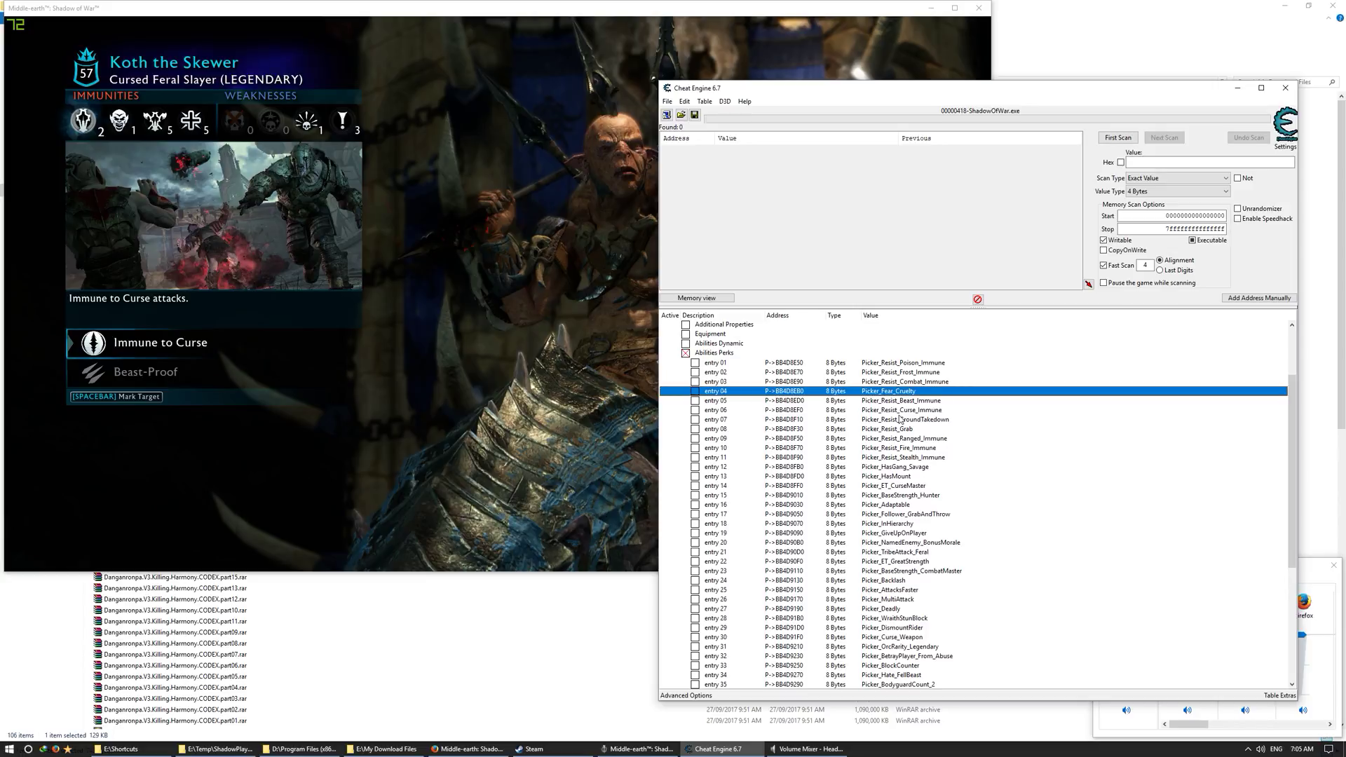
{"action": "scroll", "coordinate": [901, 410], "scroll_direction": "down", "scroll_amount": 2}
{"action": "scroll", "coordinate": [901, 419], "scroll_direction": "down", "scroll_amount": 2}
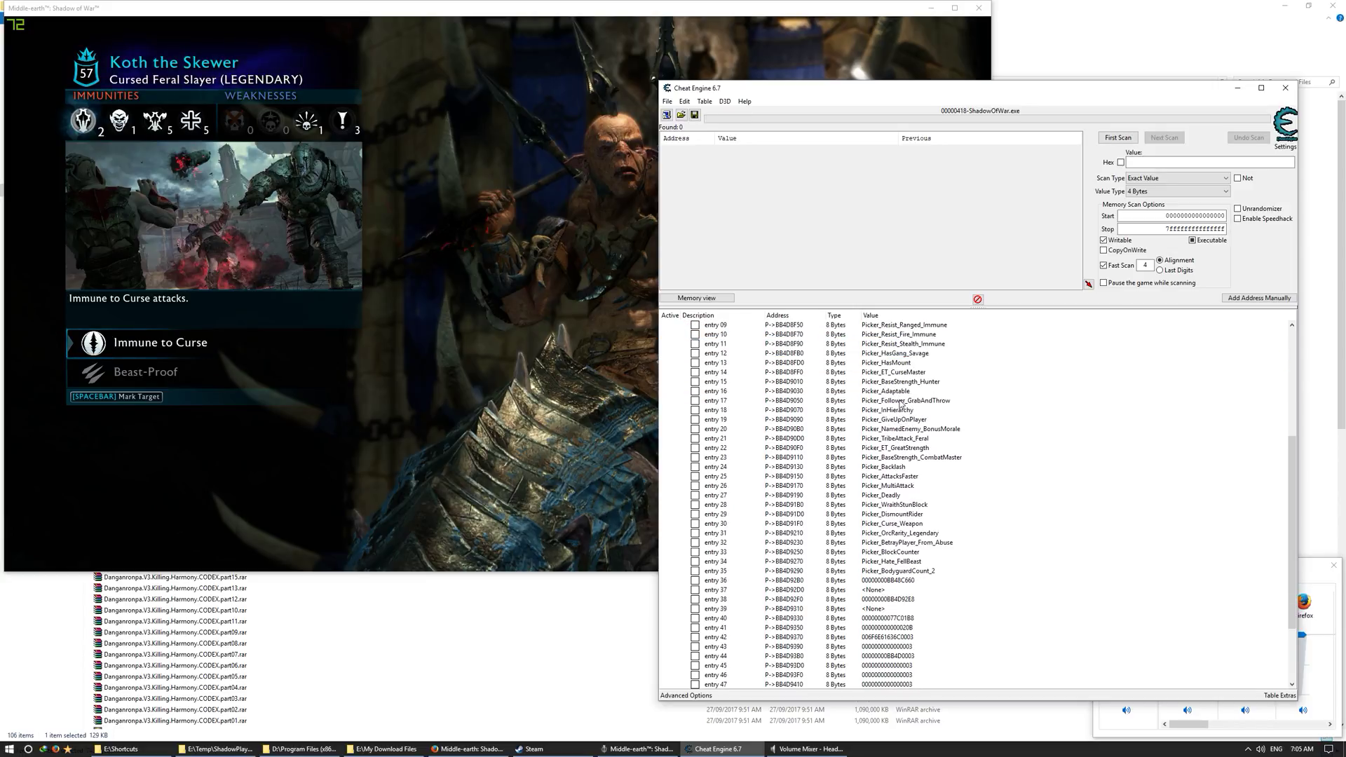
{"action": "left_click", "coordinate": [895, 393]}
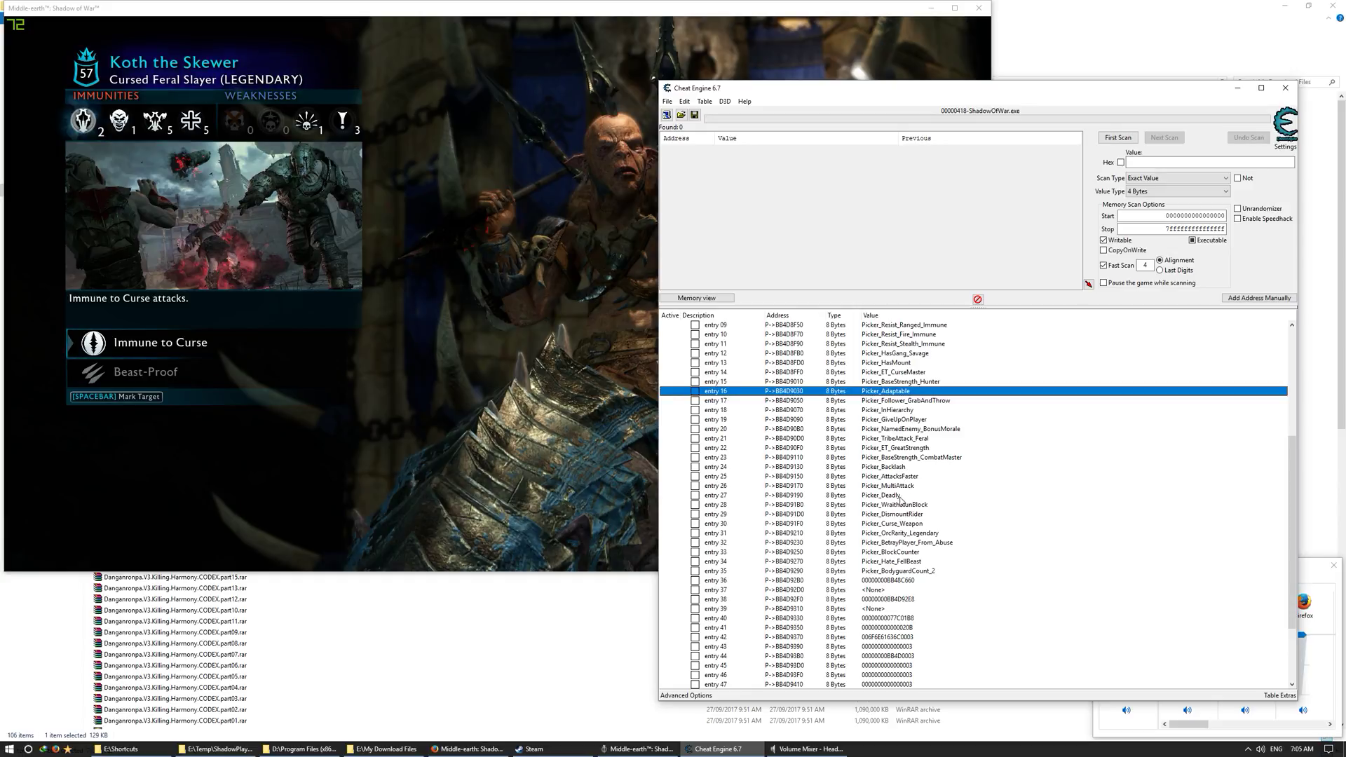
{"action": "left_click", "coordinate": [907, 420]}
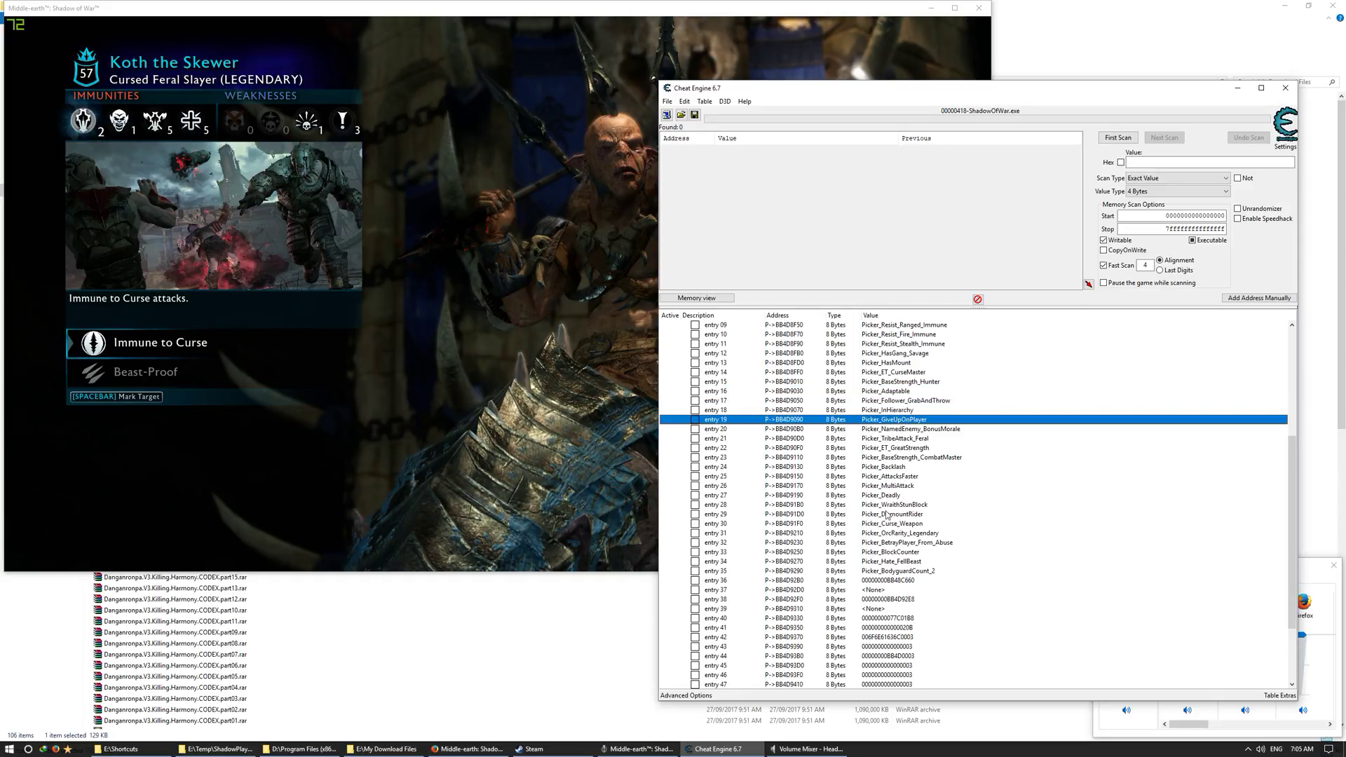
{"action": "double_click", "coordinate": [891, 420]}
{"action": "left_click", "coordinate": [734, 389]}
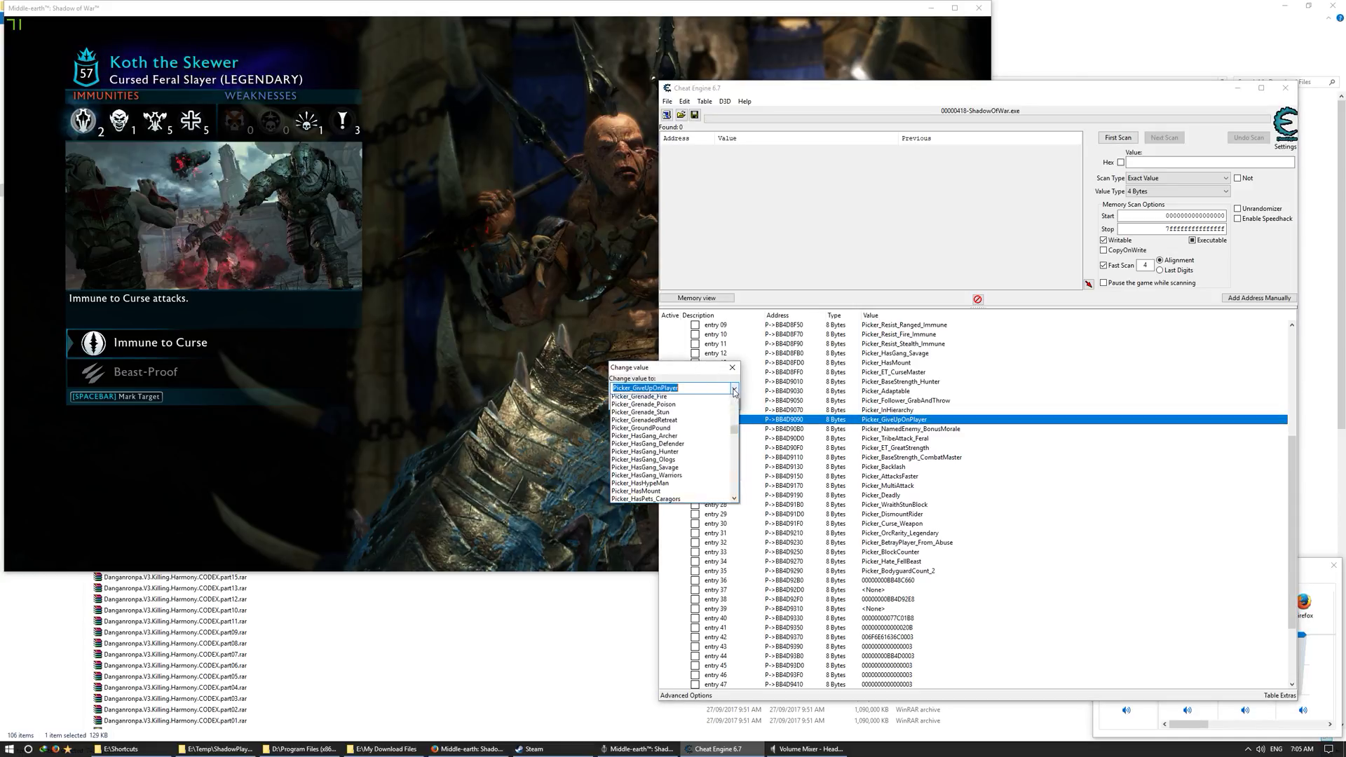
{"action": "scroll", "coordinate": [735, 452], "scroll_direction": "down", "scroll_amount": 3}
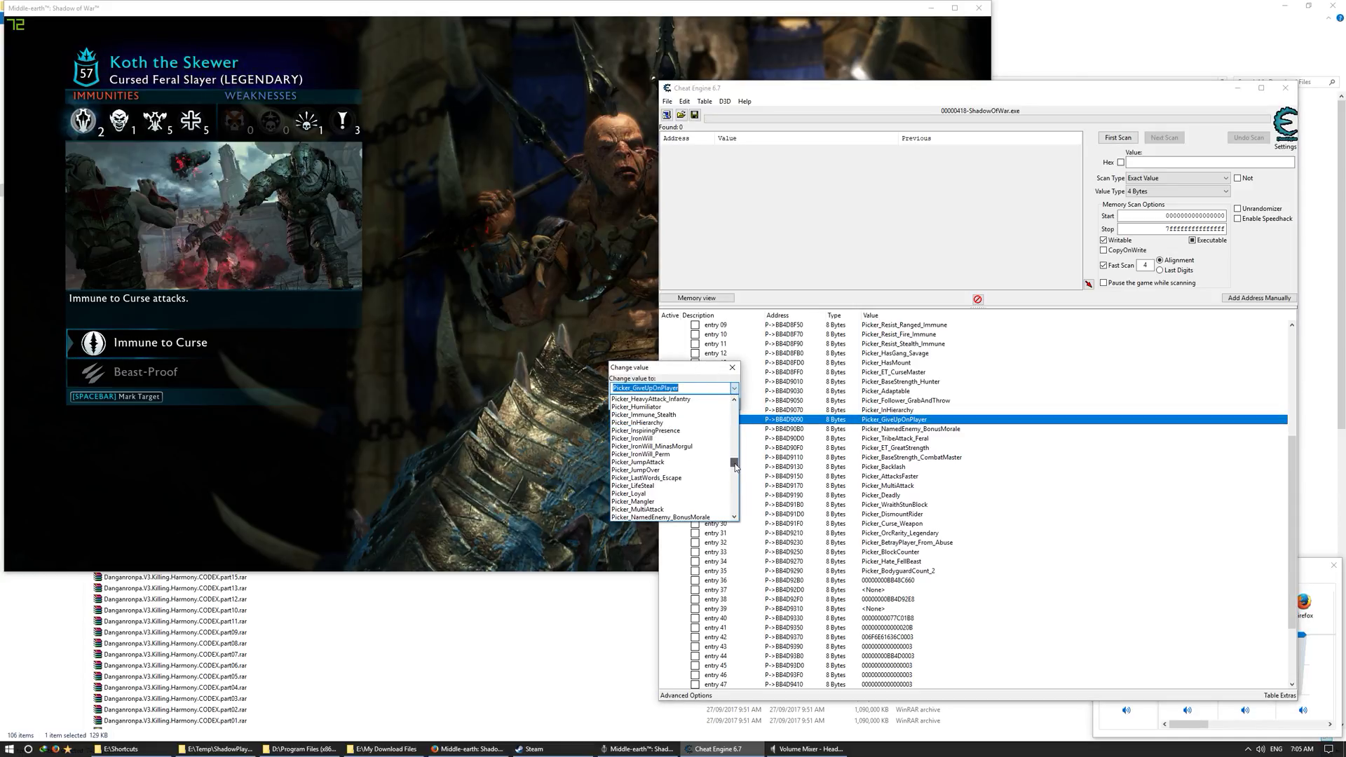
{"action": "left_click", "coordinate": [654, 443]}
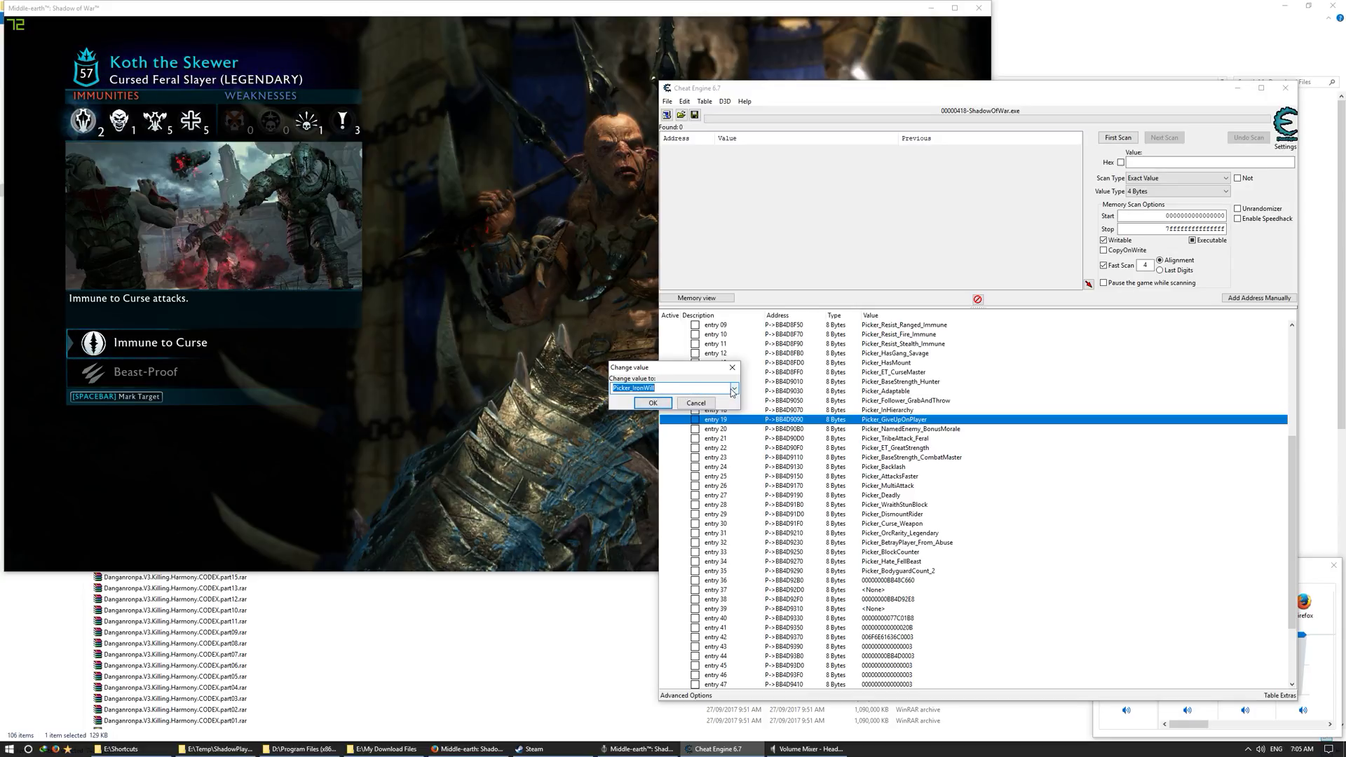
{"action": "left_click", "coordinate": [653, 403]}
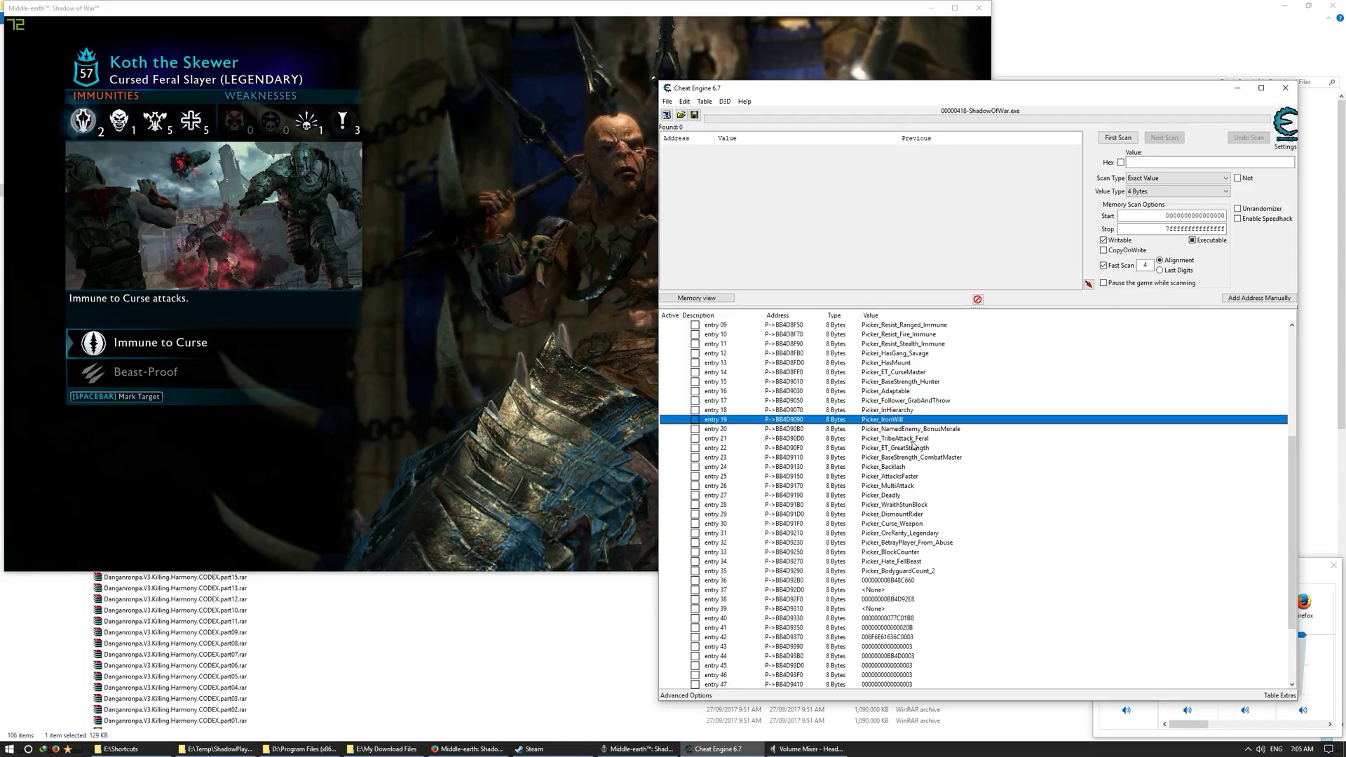
Step: Replace the betray-player perk in Abilities Perks entry 32 with Picker_Loyal
{"action": "double_click", "coordinate": [870, 542]}
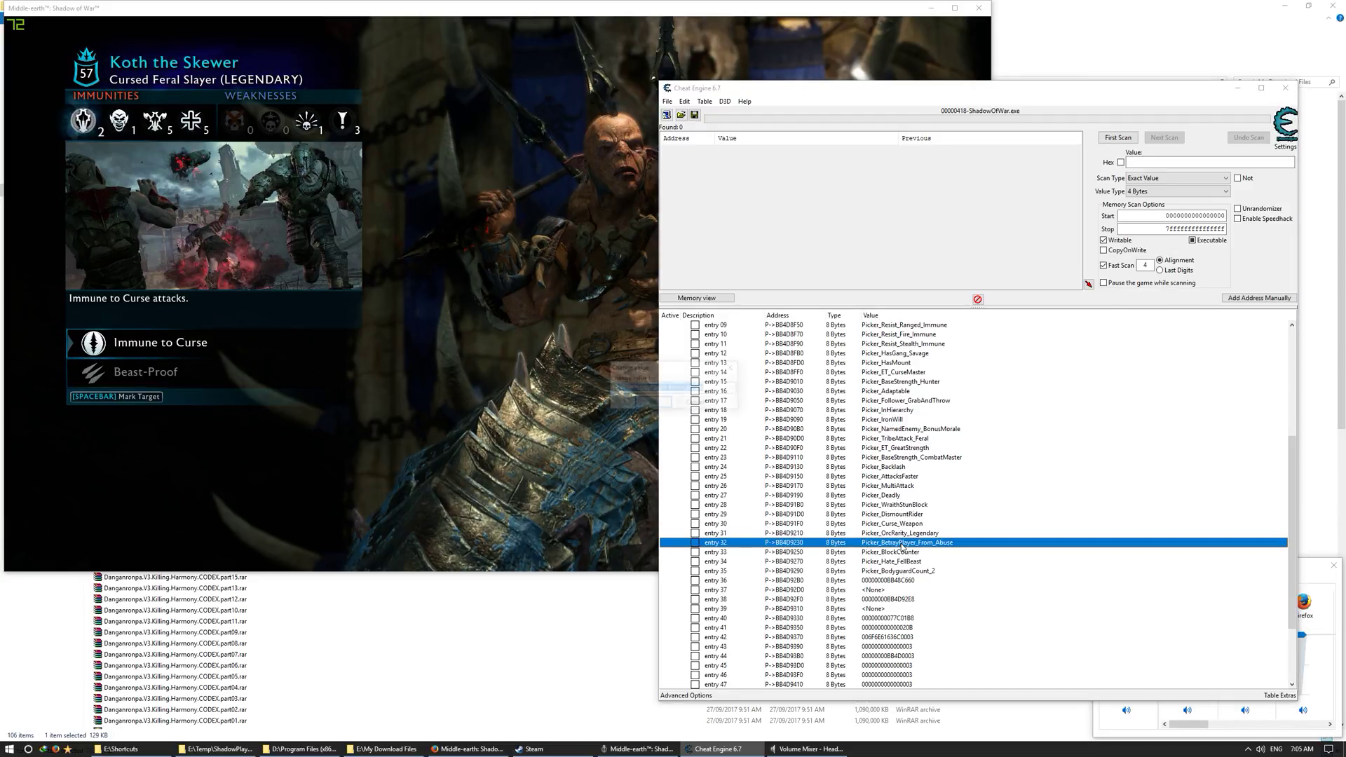
{"action": "left_click", "coordinate": [733, 388]}
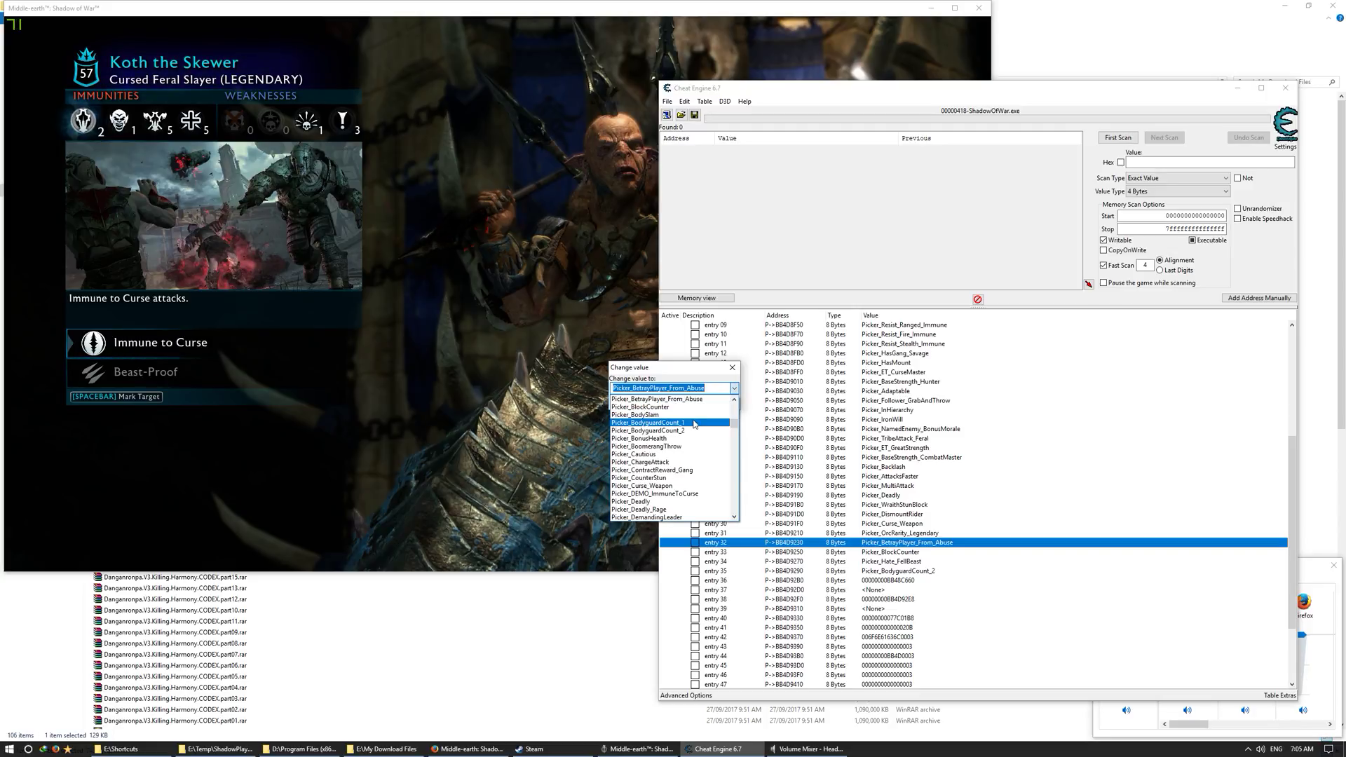
{"action": "scroll", "coordinate": [693, 422], "scroll_direction": "down", "scroll_amount": 4}
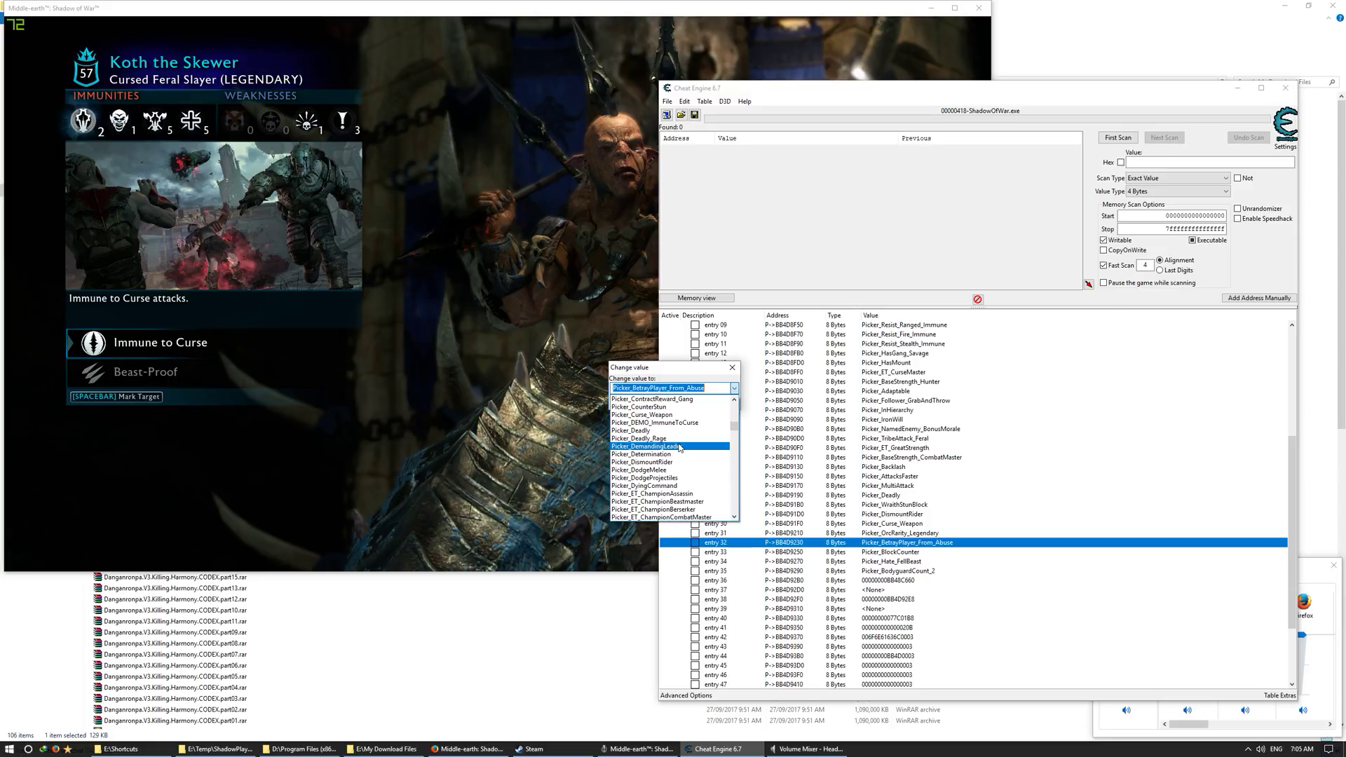
{"action": "scroll", "coordinate": [680, 447], "scroll_direction": "down", "scroll_amount": 3}
{"action": "left_click_drag", "start_coordinate": [735, 429], "coordinate": [735, 468]}
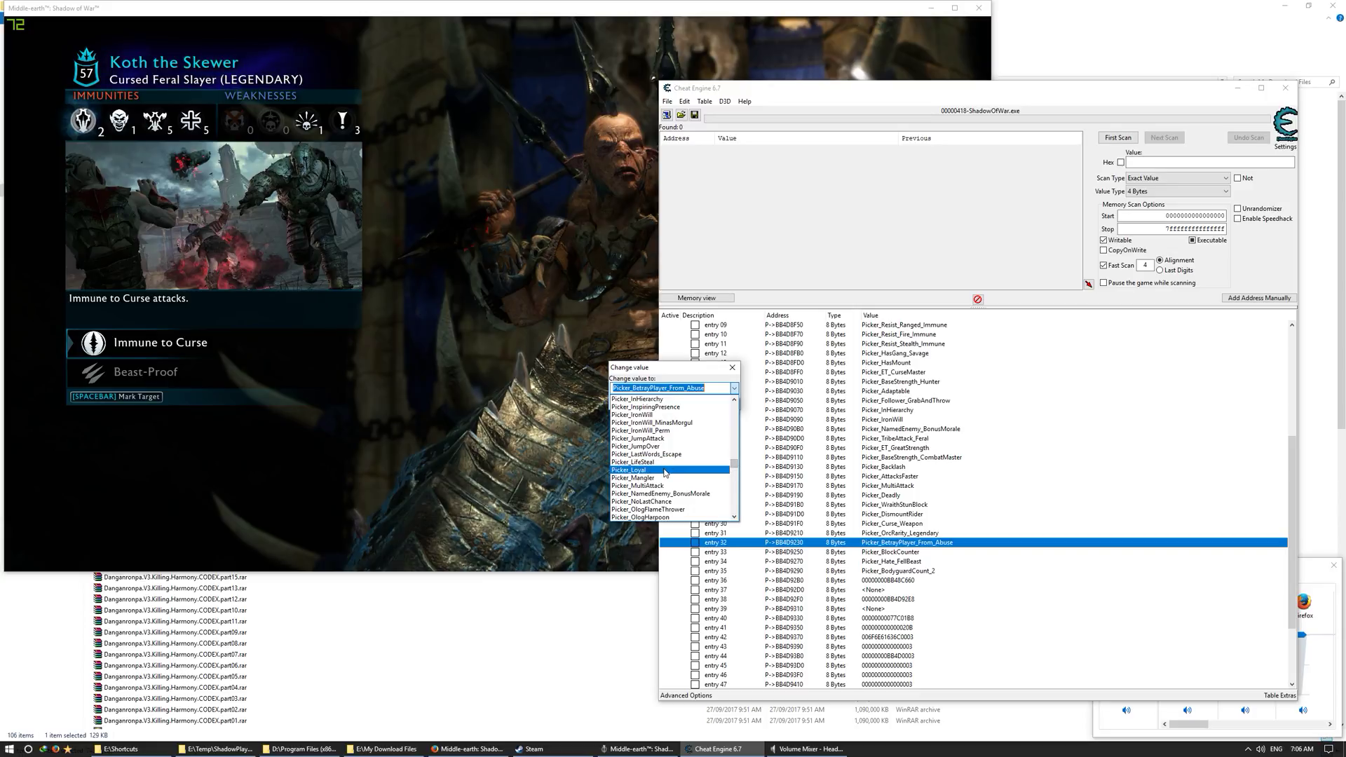
{"action": "left_click", "coordinate": [664, 465]}
{"action": "left_click", "coordinate": [659, 406]}
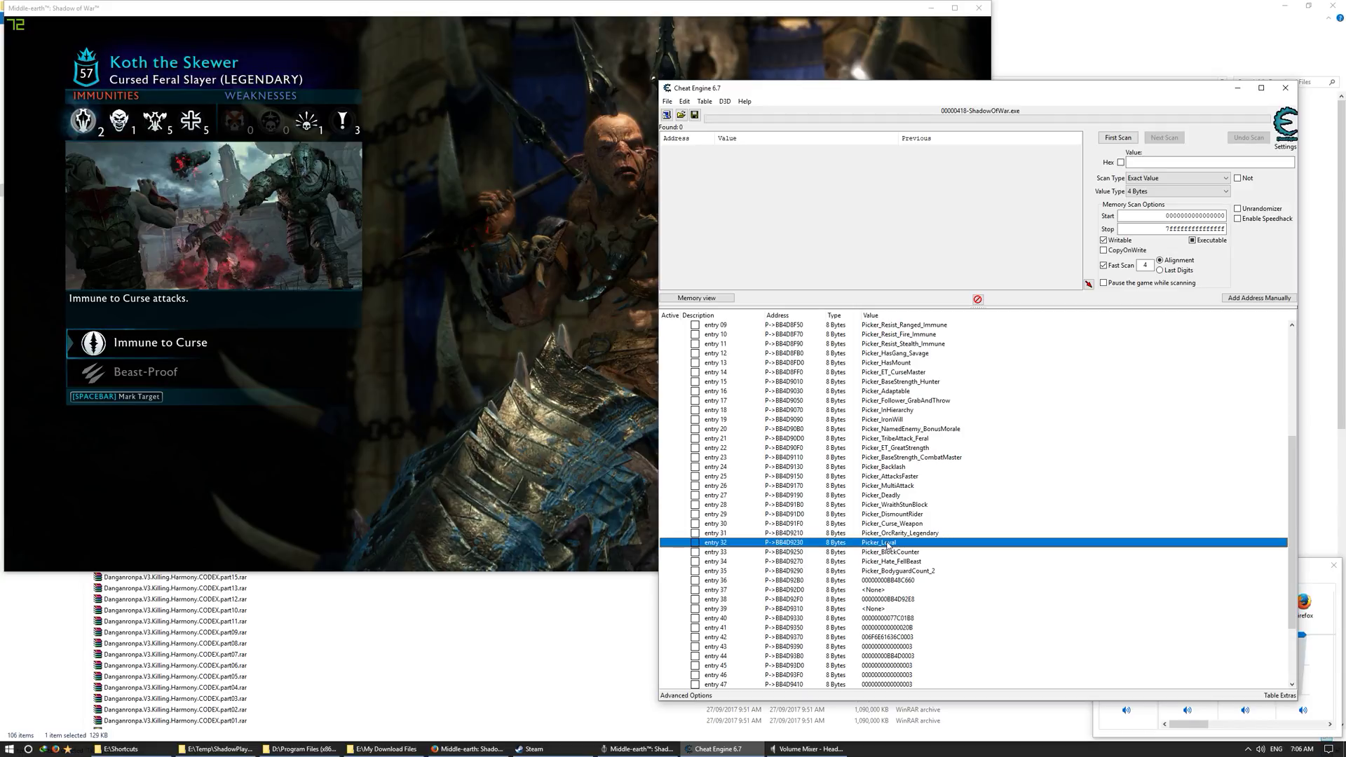
Step: Set the Level value under Uruk Pointer to 59
{"action": "scroll", "coordinate": [892, 482], "scroll_direction": "up", "scroll_amount": 3}
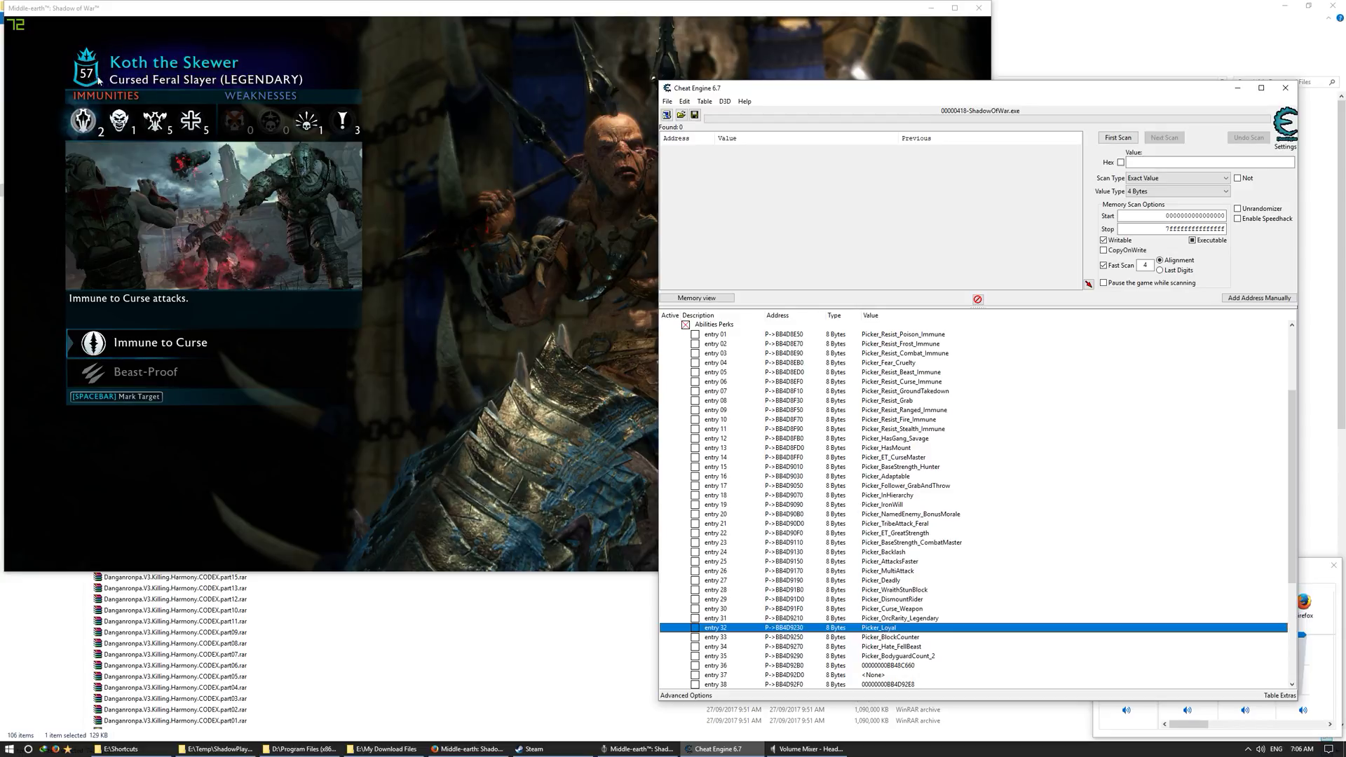
{"action": "scroll", "coordinate": [865, 406], "scroll_direction": "up", "scroll_amount": 4}
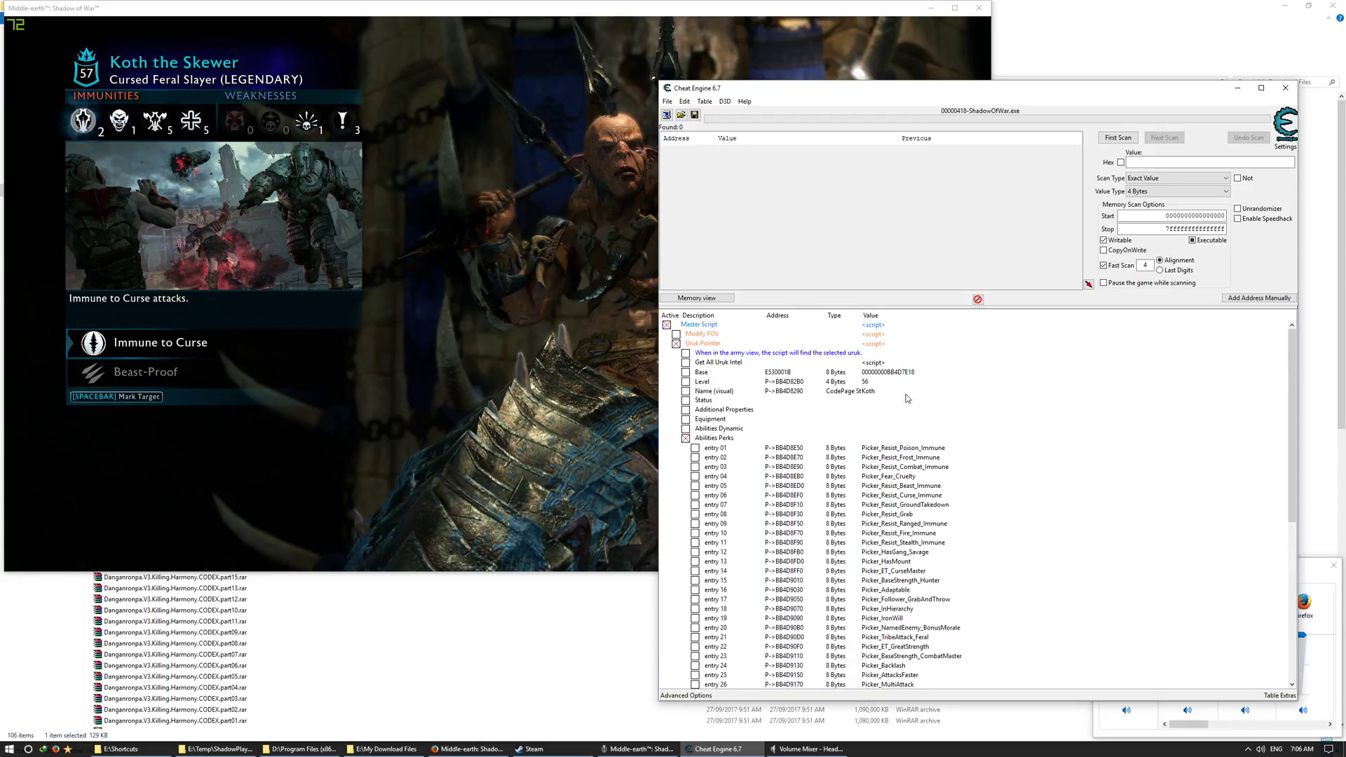
{"action": "double_click", "coordinate": [879, 383]}
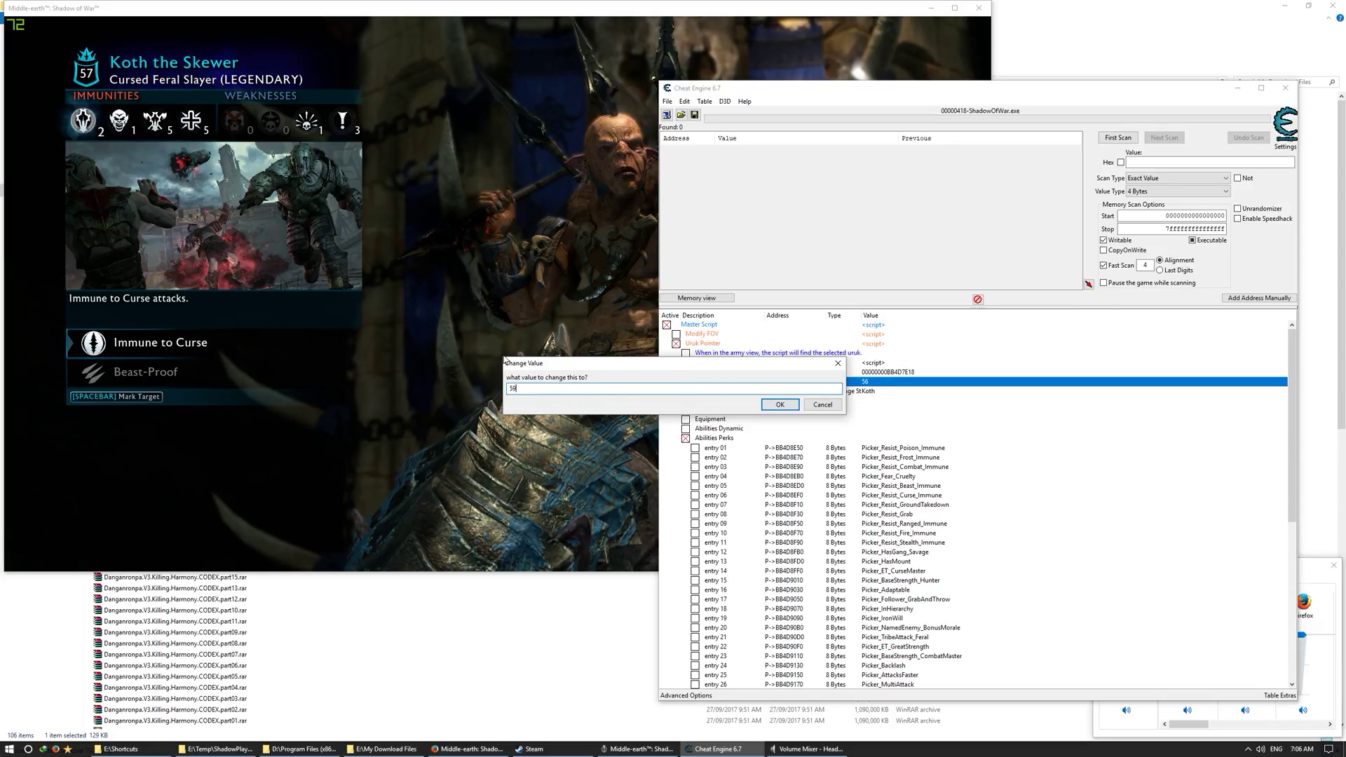
{"action": "left_click", "coordinate": [775, 408]}
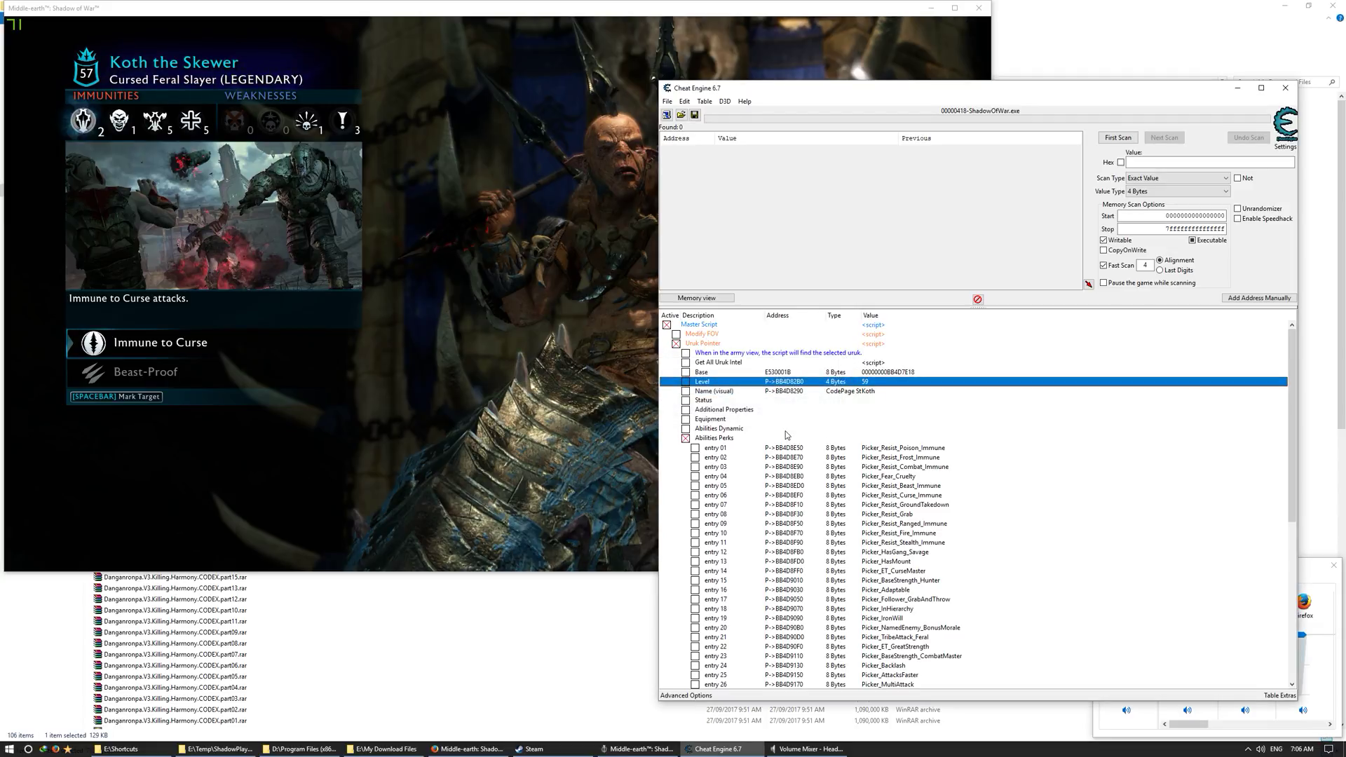
{"action": "scroll", "coordinate": [850, 477], "scroll_direction": "down", "scroll_amount": 2}
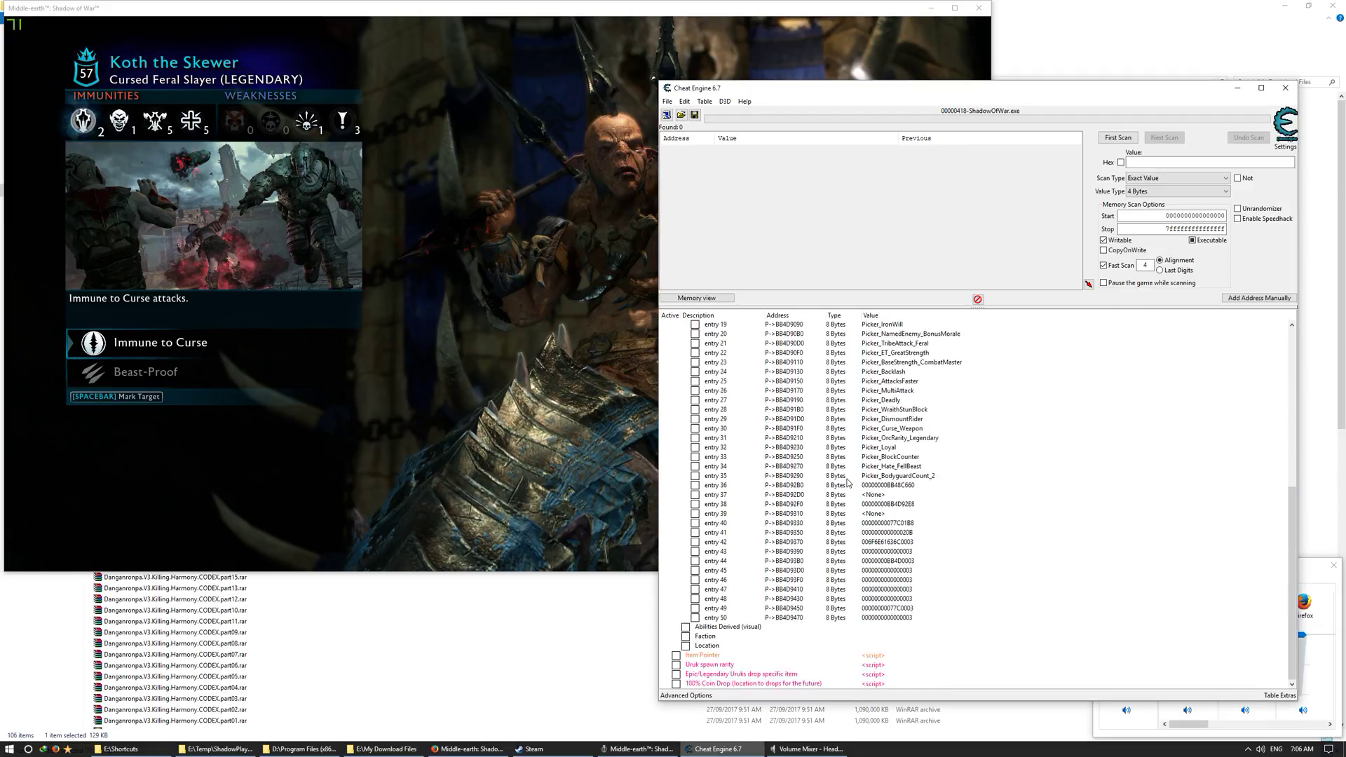
Step: Switch to Shadow of War, leave the army view and fast travel from the Cirith Ungol region map
{"action": "left_click", "coordinate": [319, 14]}
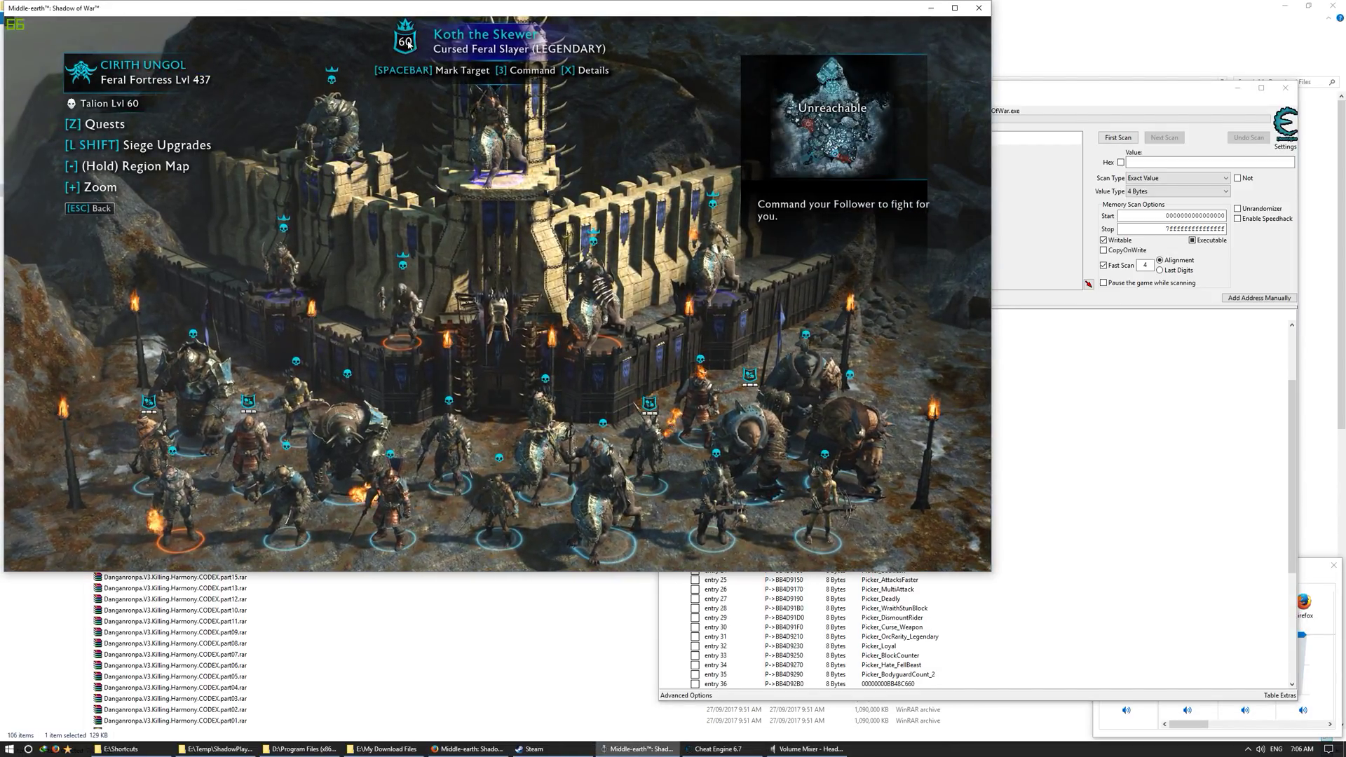
{"action": "key", "text": "Escape"}
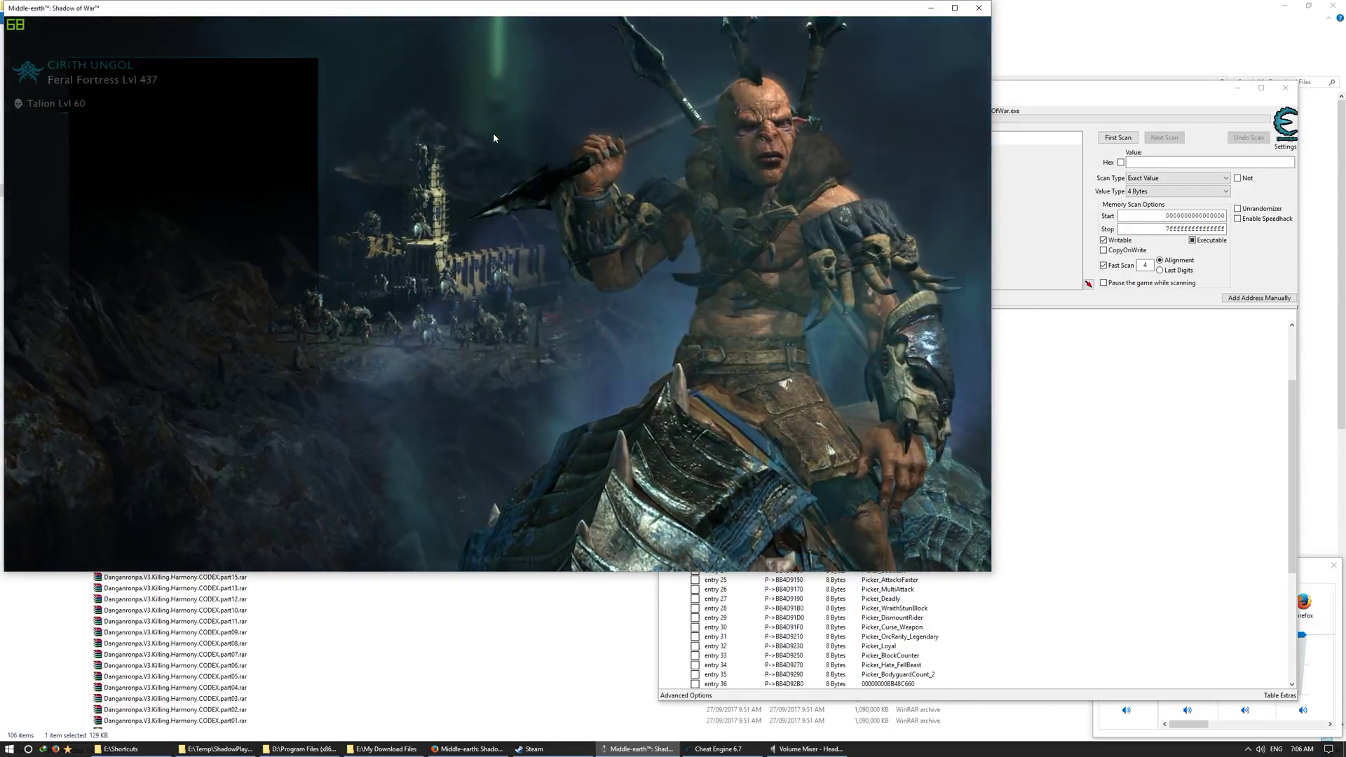
{"action": "key", "text": "Escape"}
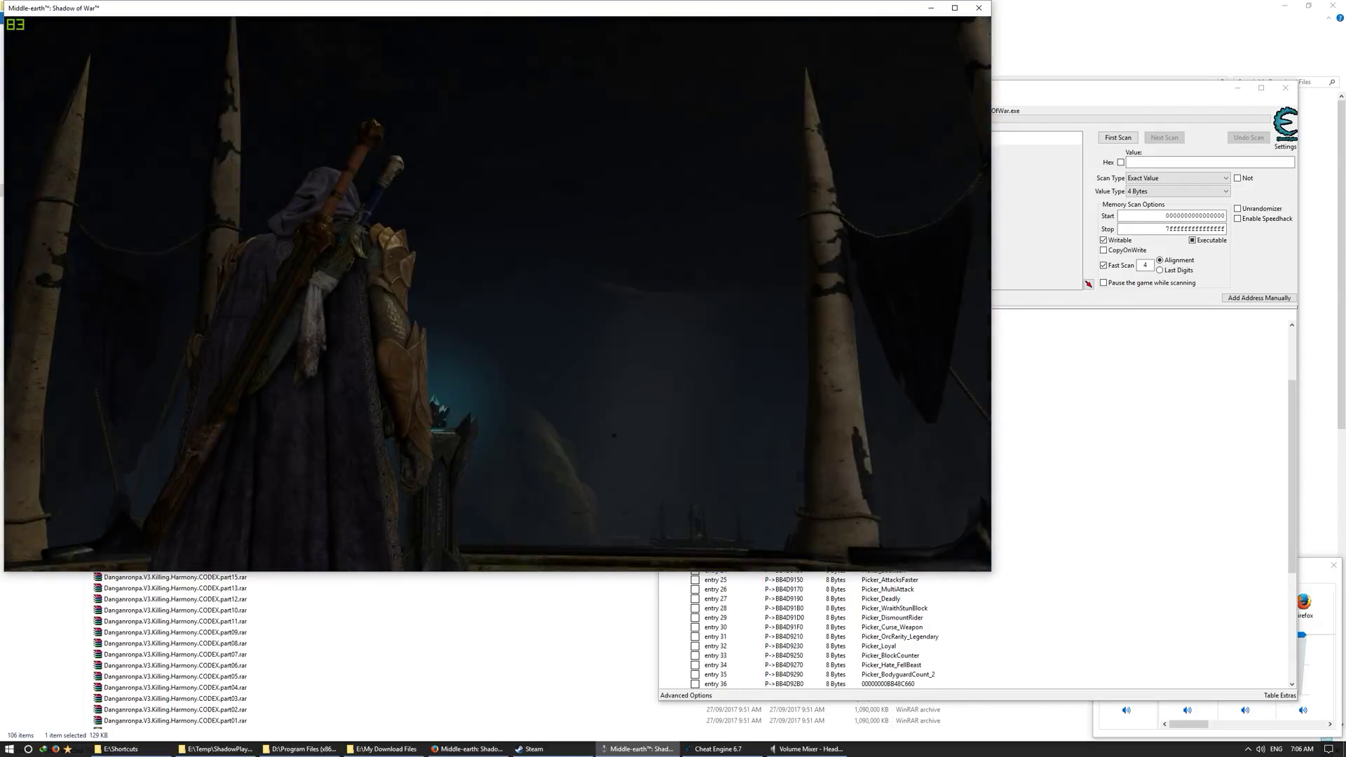
{"action": "key", "text": "m"}
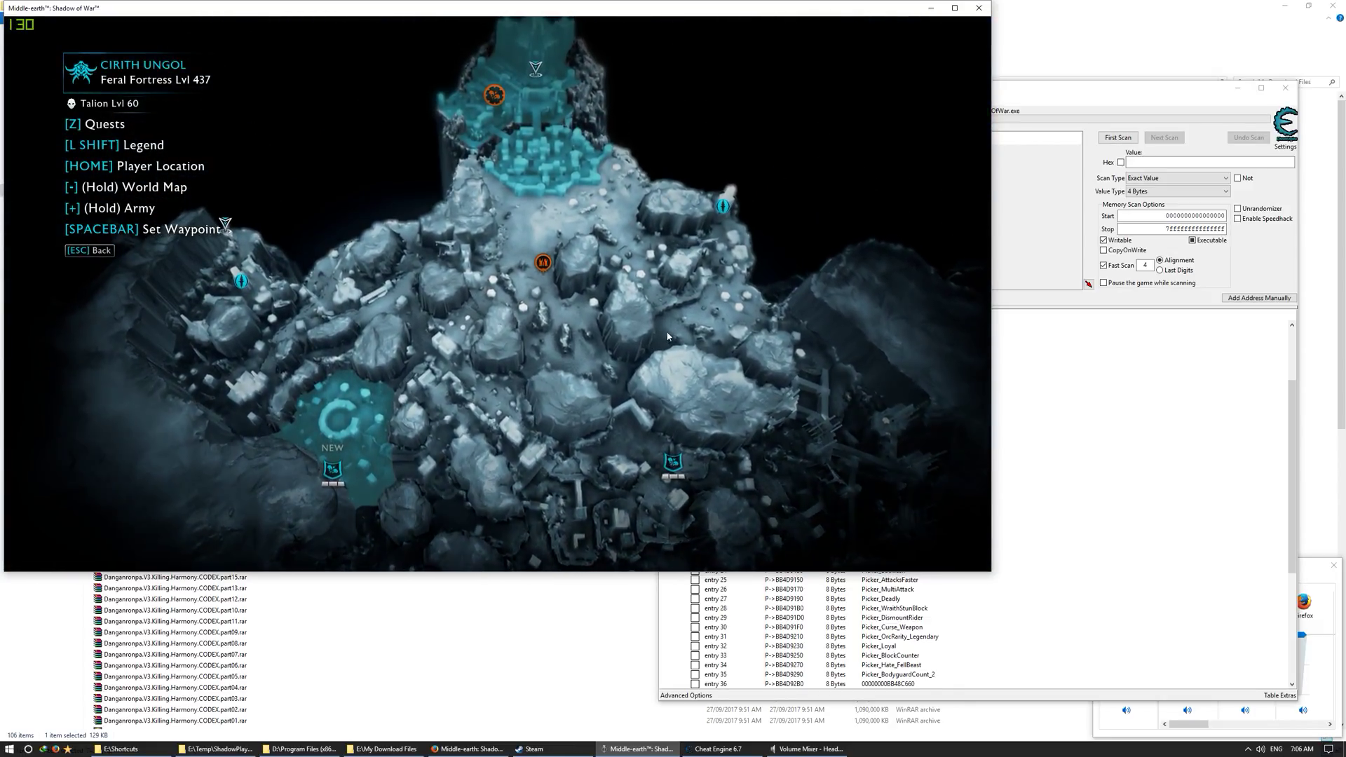
{"action": "mouse_move", "coordinate": [631, 247]}
{"action": "key", "text": "space"}
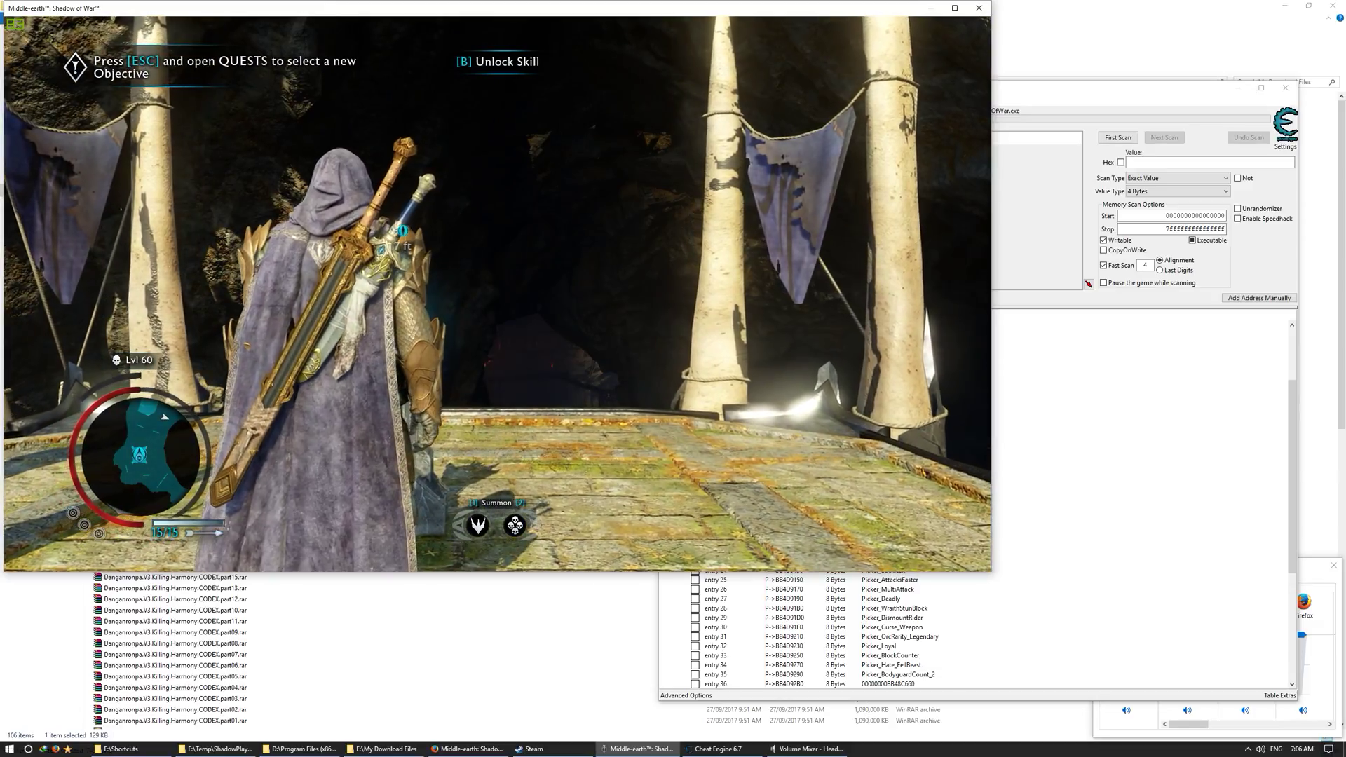
{"action": "key", "text": "w"}
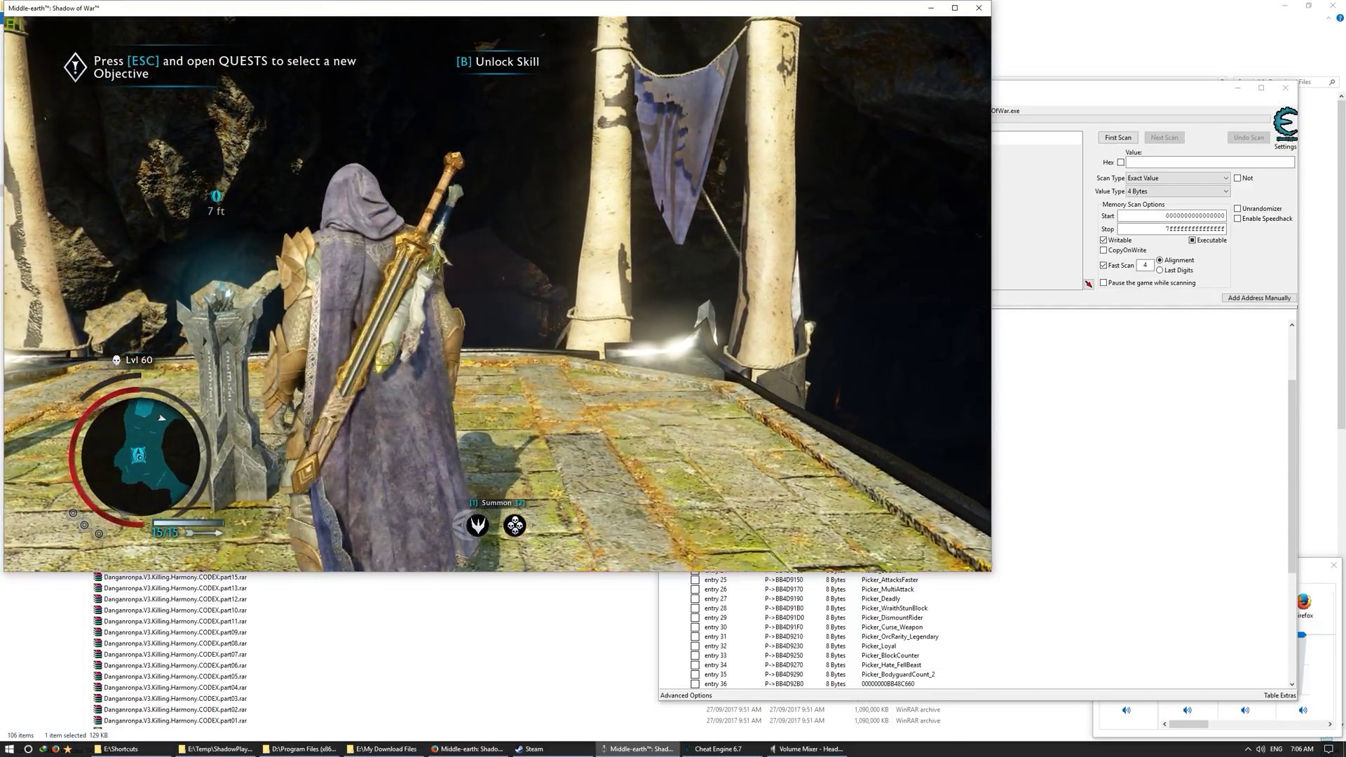
Step: Quit to the main menu and reload the save by continuing the story
{"action": "key", "text": "Escape"}
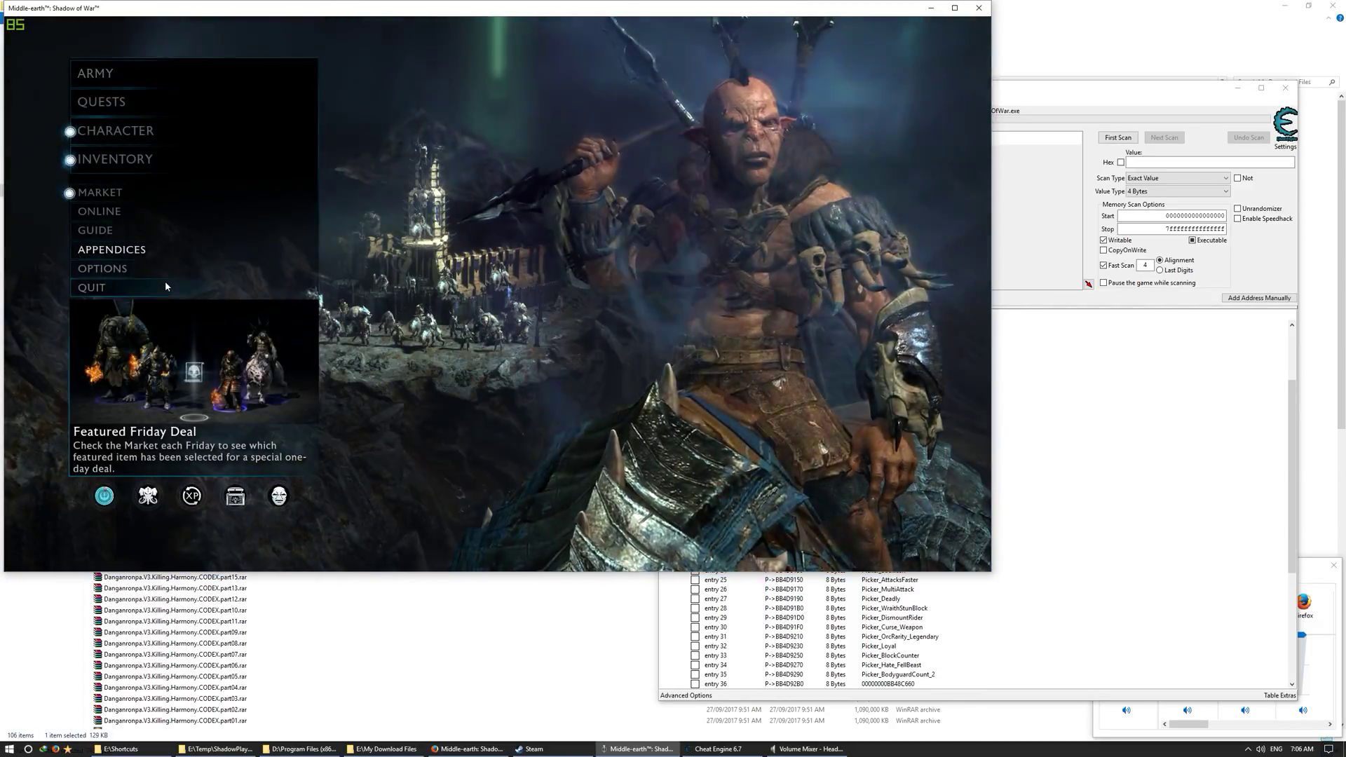
{"action": "left_click", "coordinate": [166, 284]}
{"action": "key", "text": "space"}
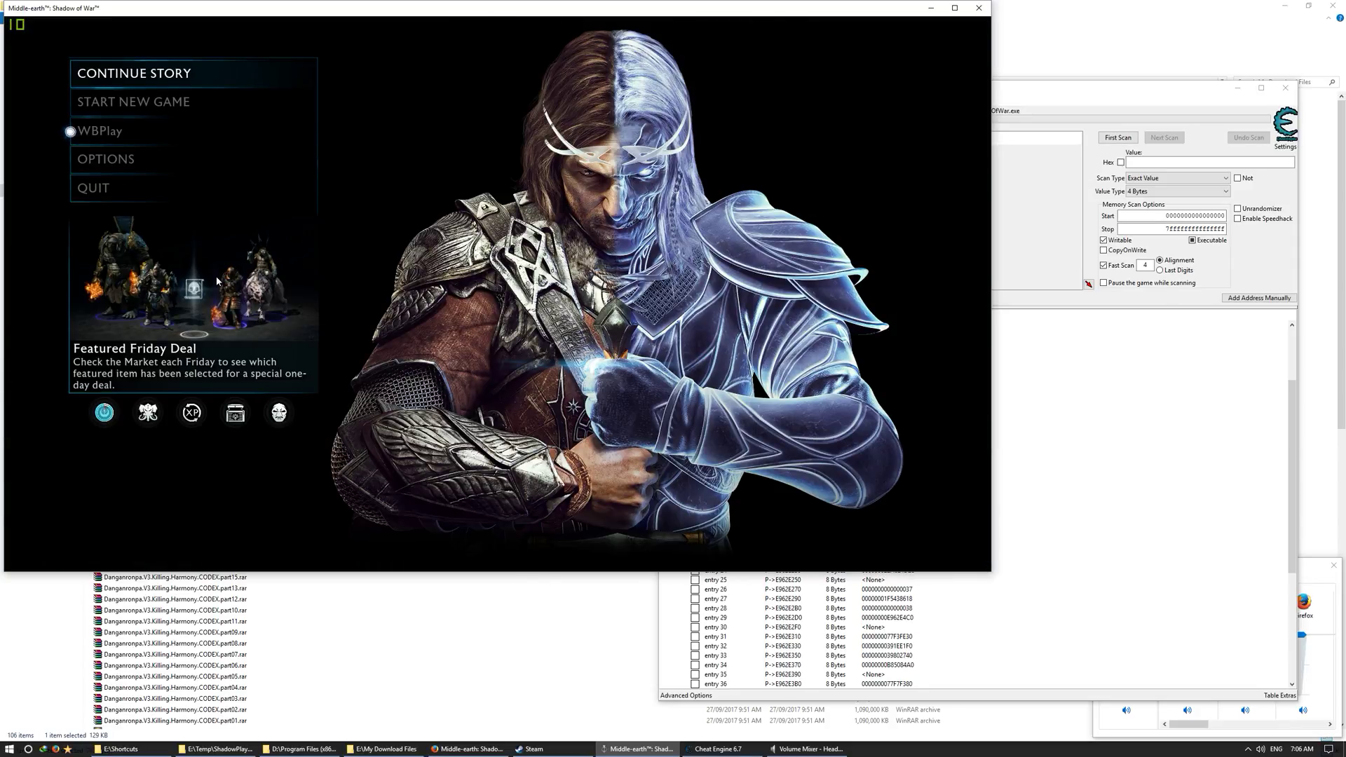
{"action": "left_click", "coordinate": [157, 84]}
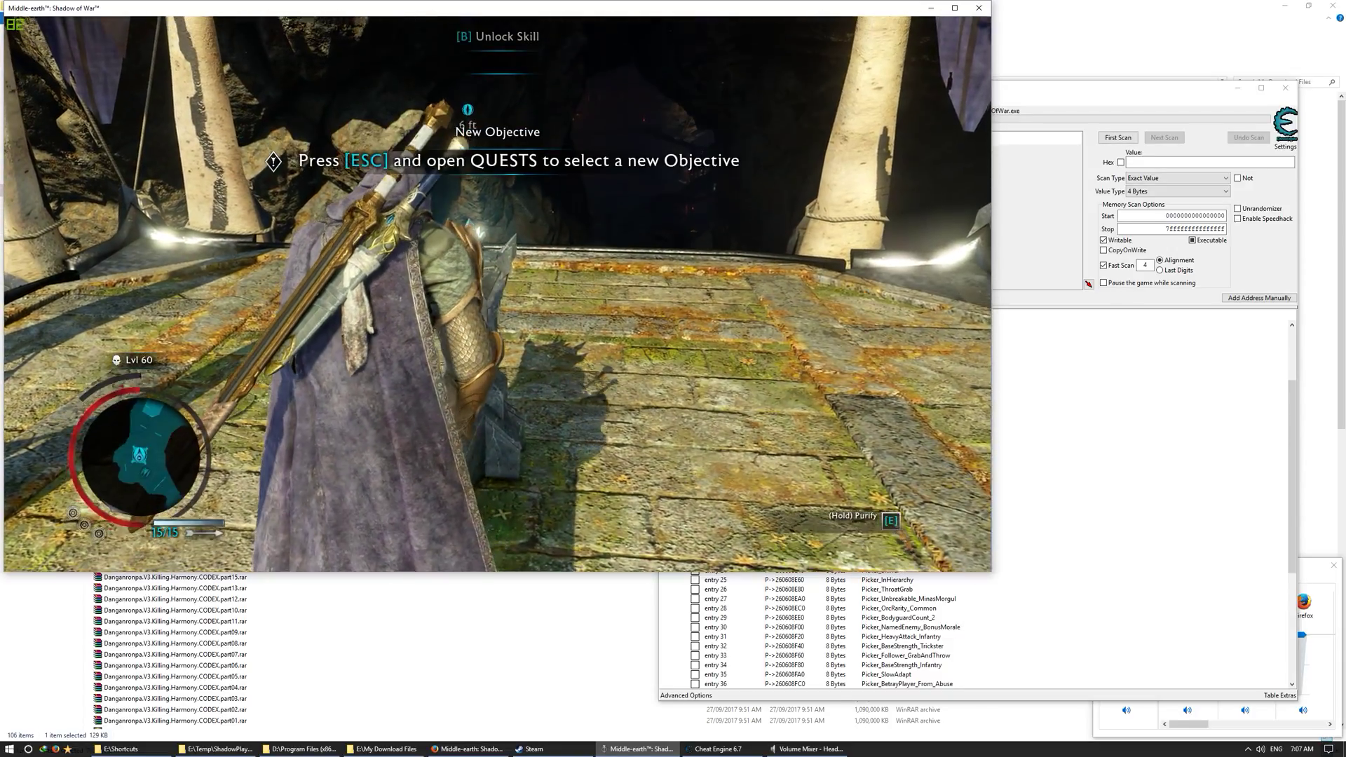
Step: Open Koth the Skewer's details in the army view and check his immunities and weaknesses against the perk list
{"action": "key", "text": "Escape"}
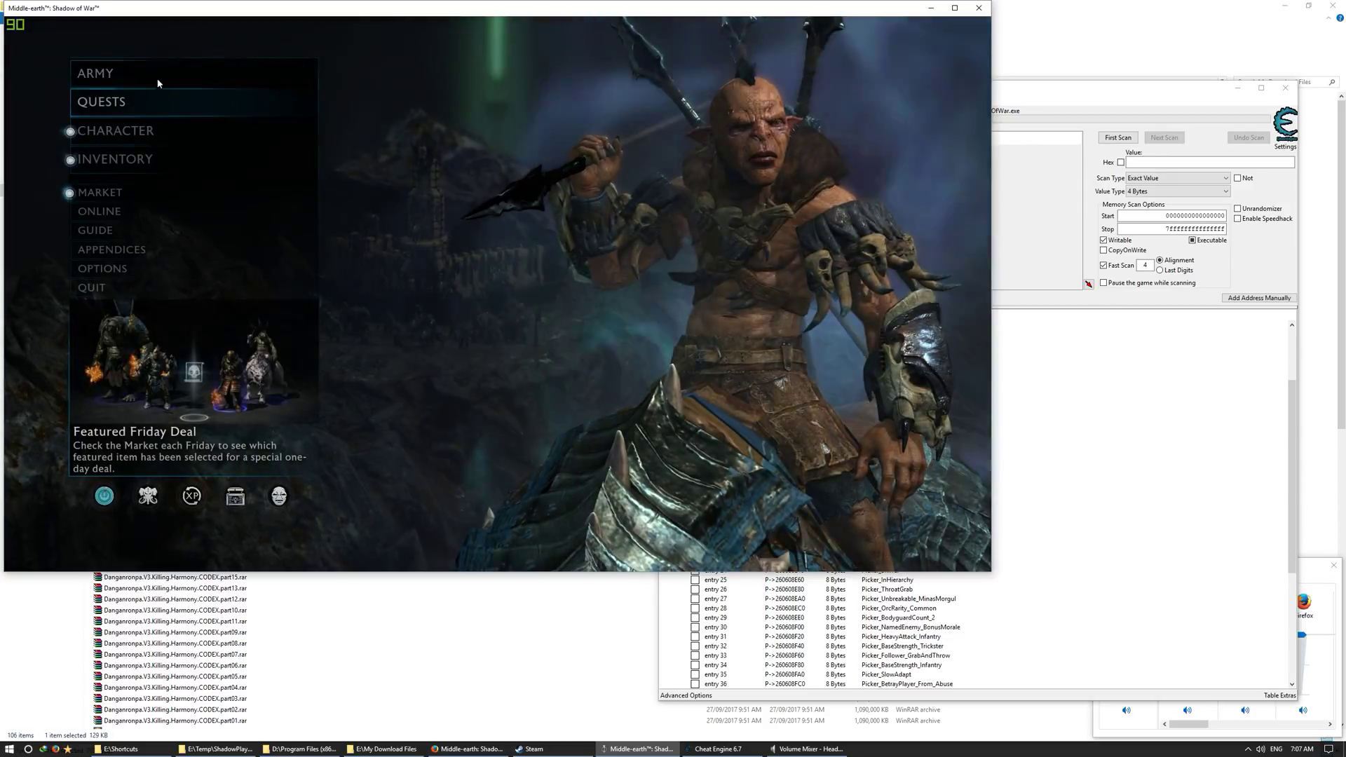
{"action": "left_click", "coordinate": [156, 76]}
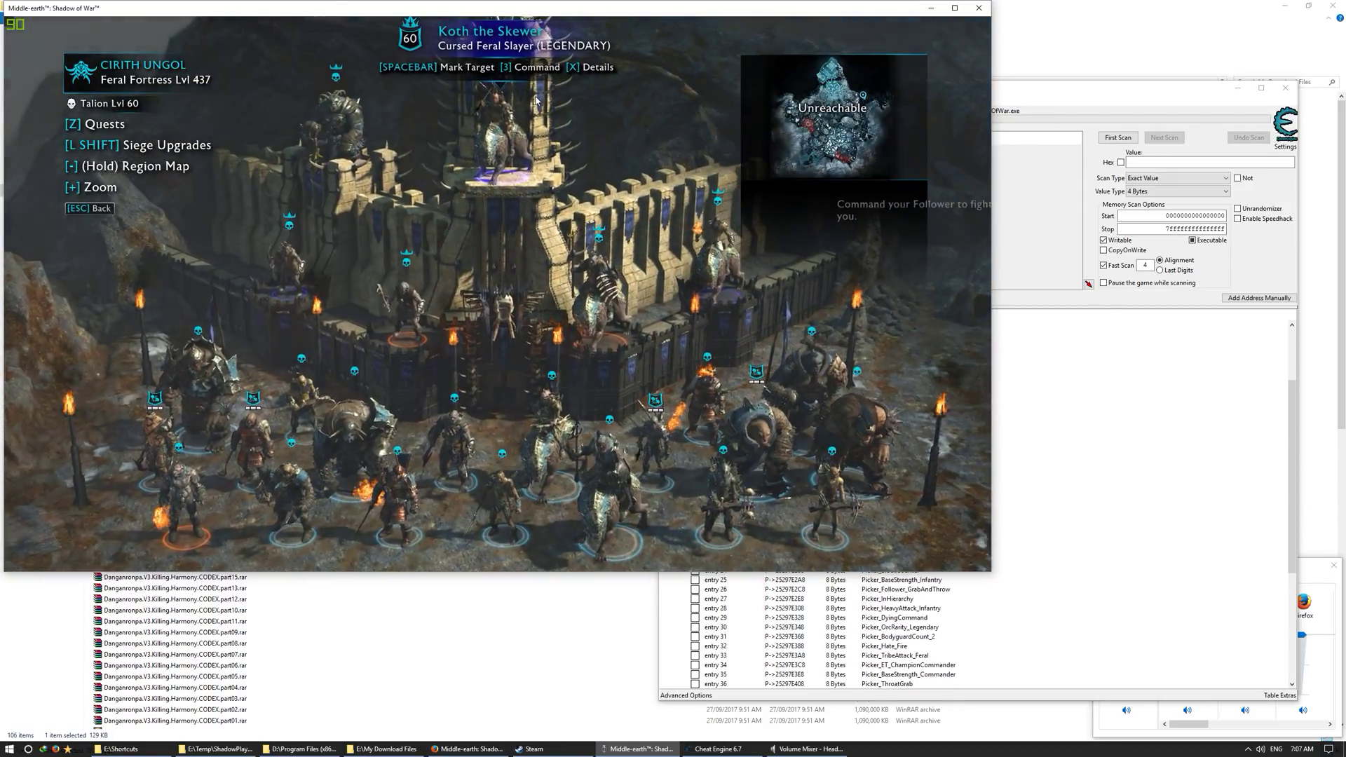
{"action": "key", "text": "x"}
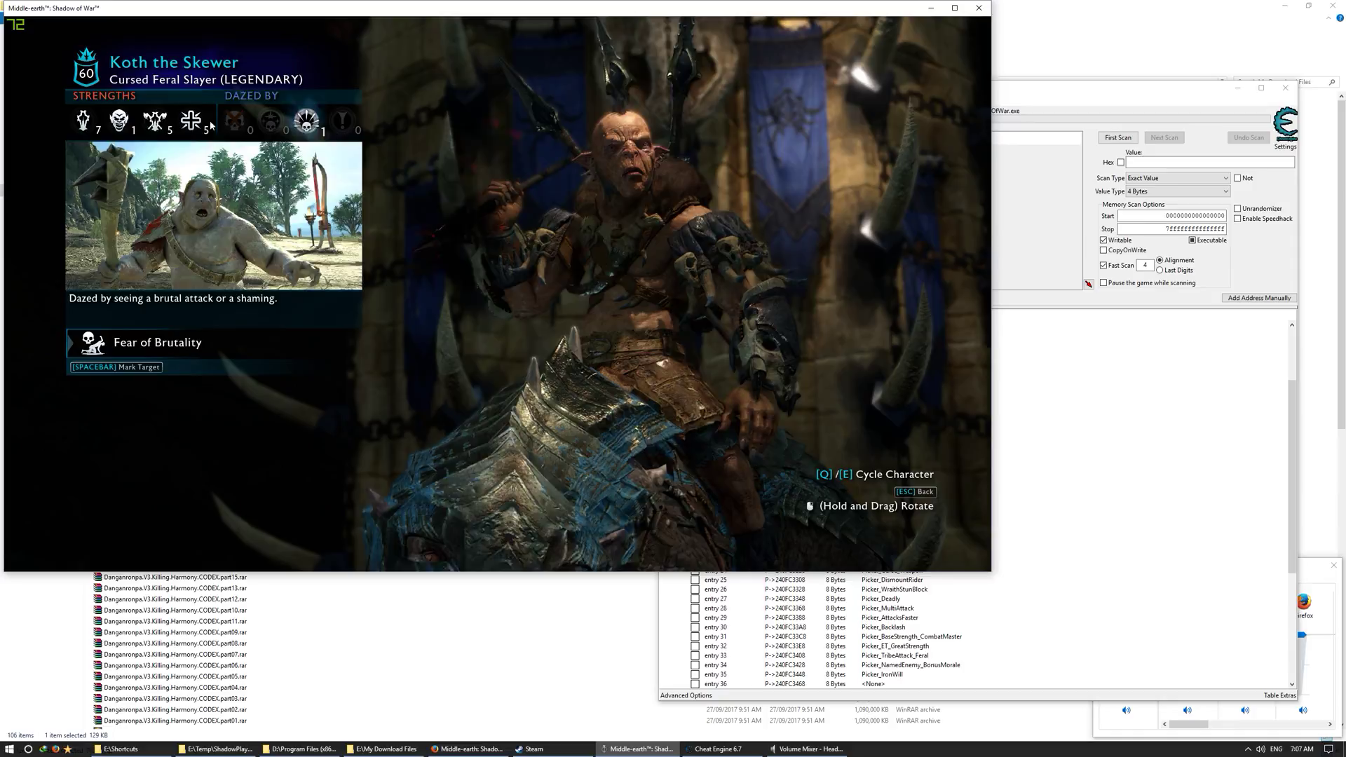
{"action": "mouse_move", "coordinate": [83, 120]}
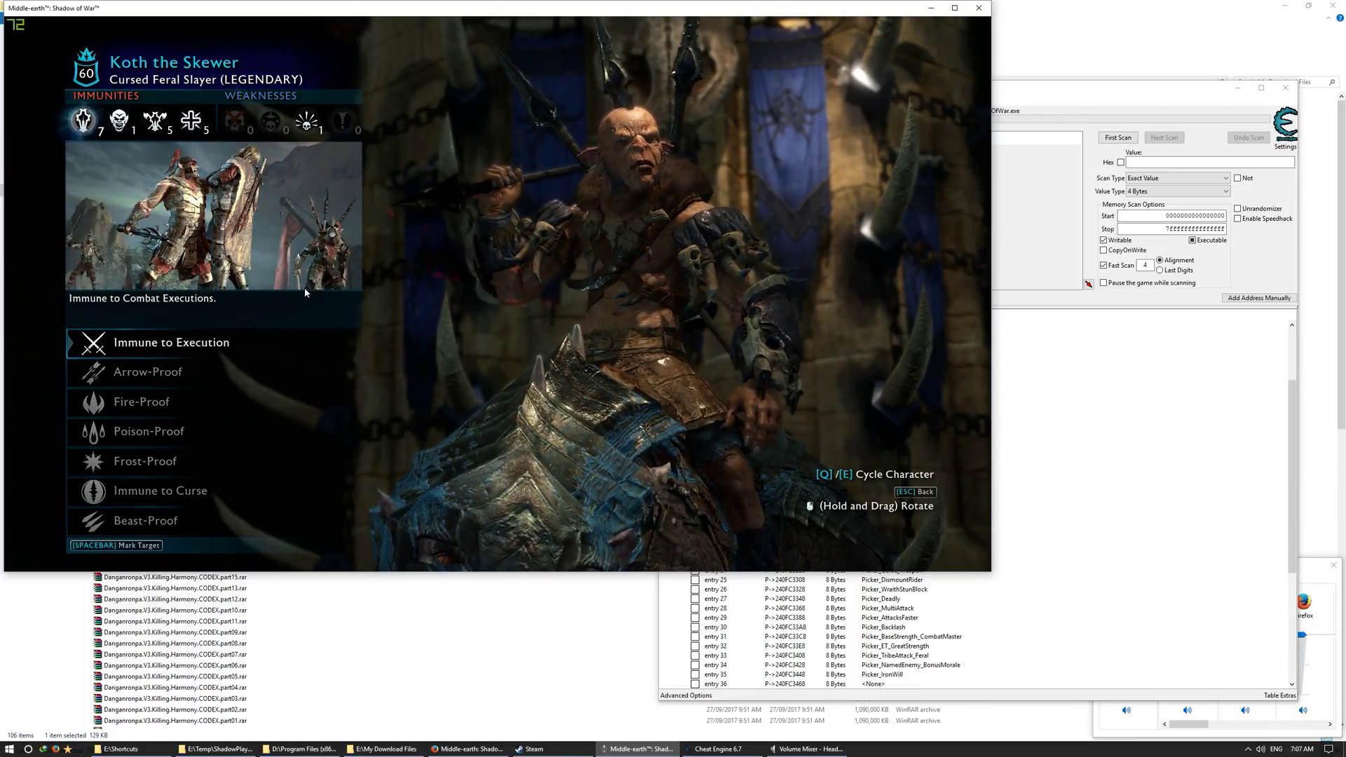
{"action": "left_click", "coordinate": [1001, 223]}
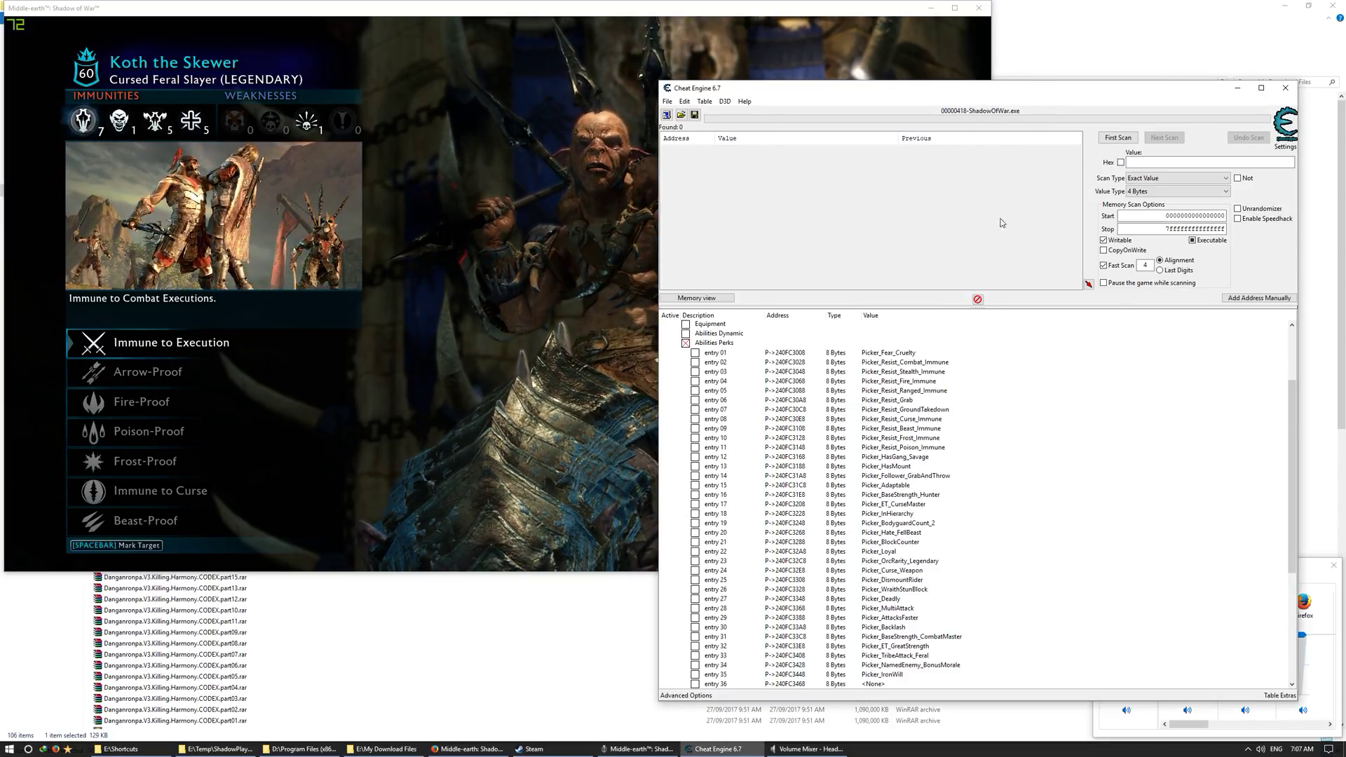
{"action": "left_click", "coordinate": [306, 48]}
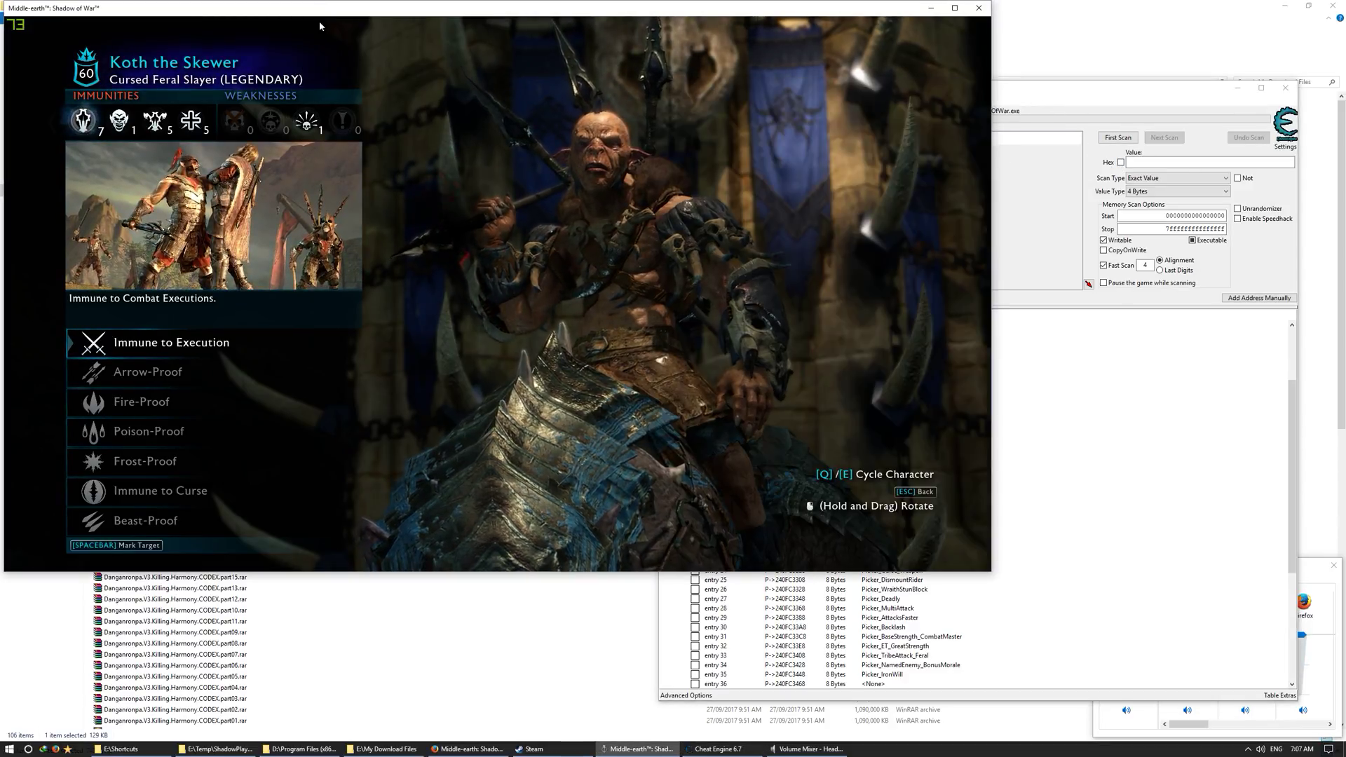
Step: Switch to Cheat Engine and change entry 01 under Abilities Perks from the fear perk to Picker_Fearless
{"action": "left_click", "coordinate": [1063, 96]}
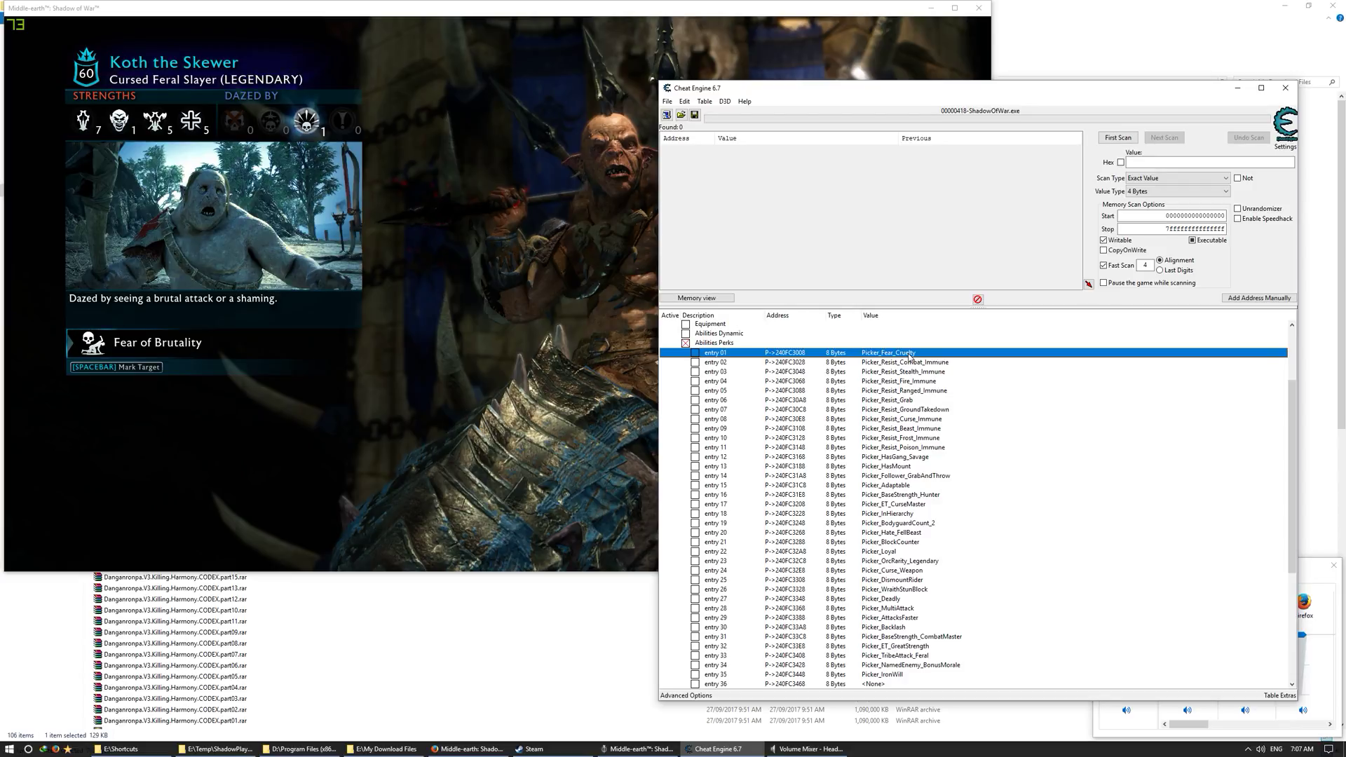
{"action": "double_click", "coordinate": [910, 353]}
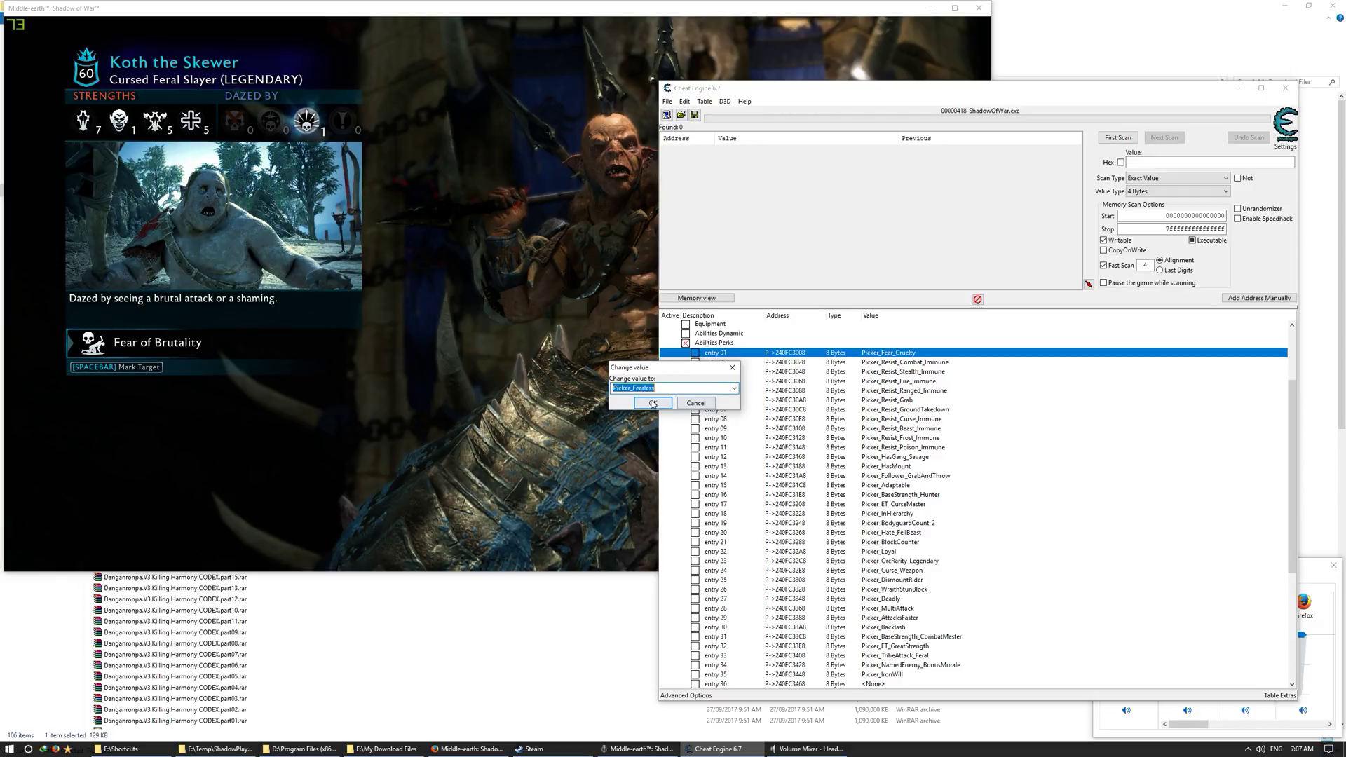
{"action": "left_click", "coordinate": [652, 404]}
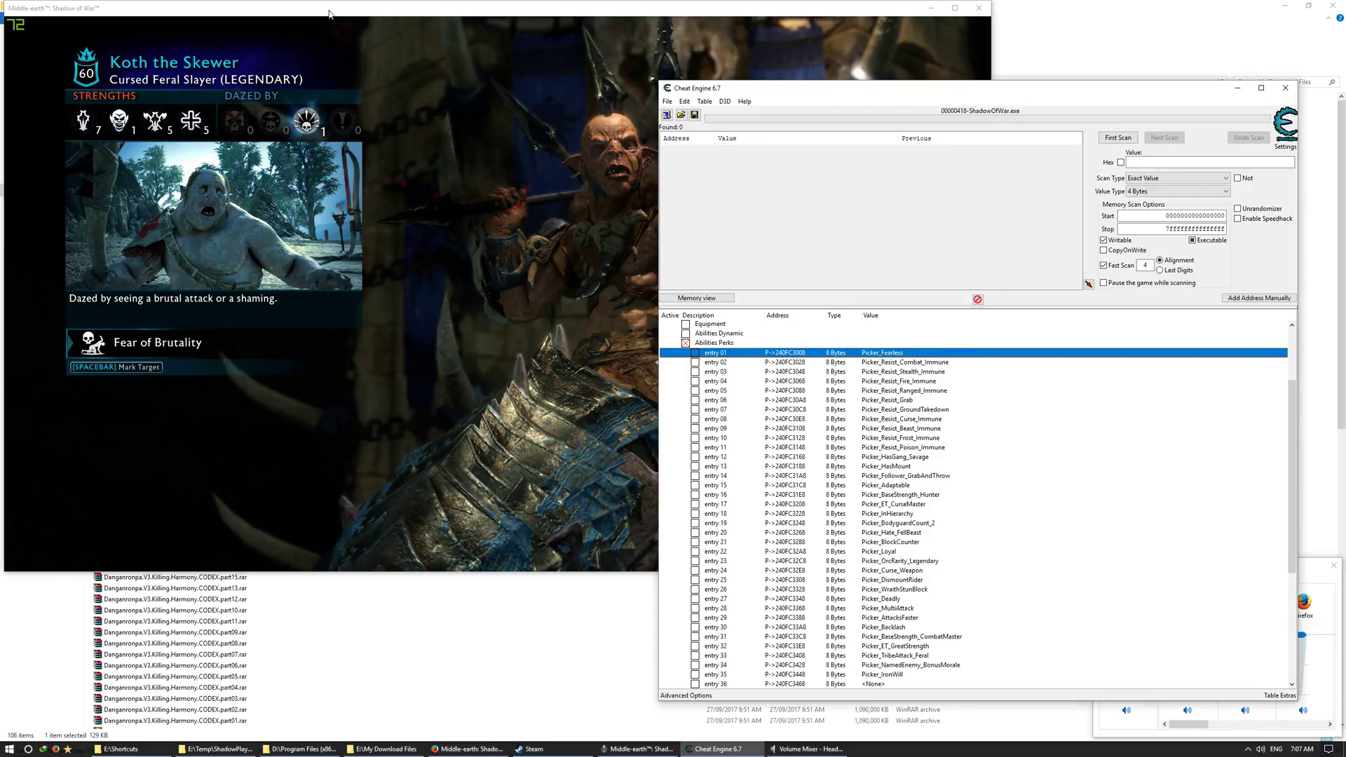
Step: Switch back to Shadow of War, leave Koth the Skewer's details and fast travel within the Cirith Ungol region map
{"action": "left_click", "coordinate": [329, 14]}
{"action": "key", "text": "Escape"}
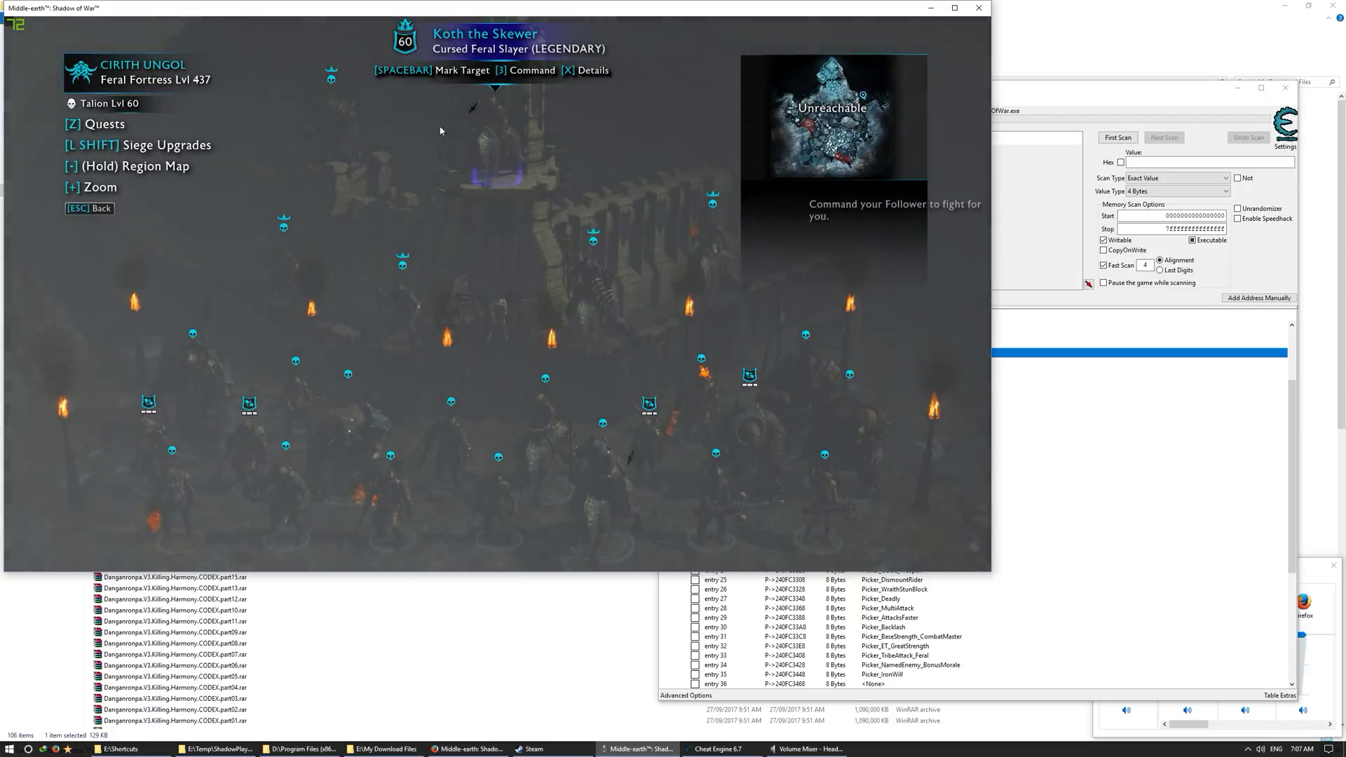
{"action": "key", "text": "3"}
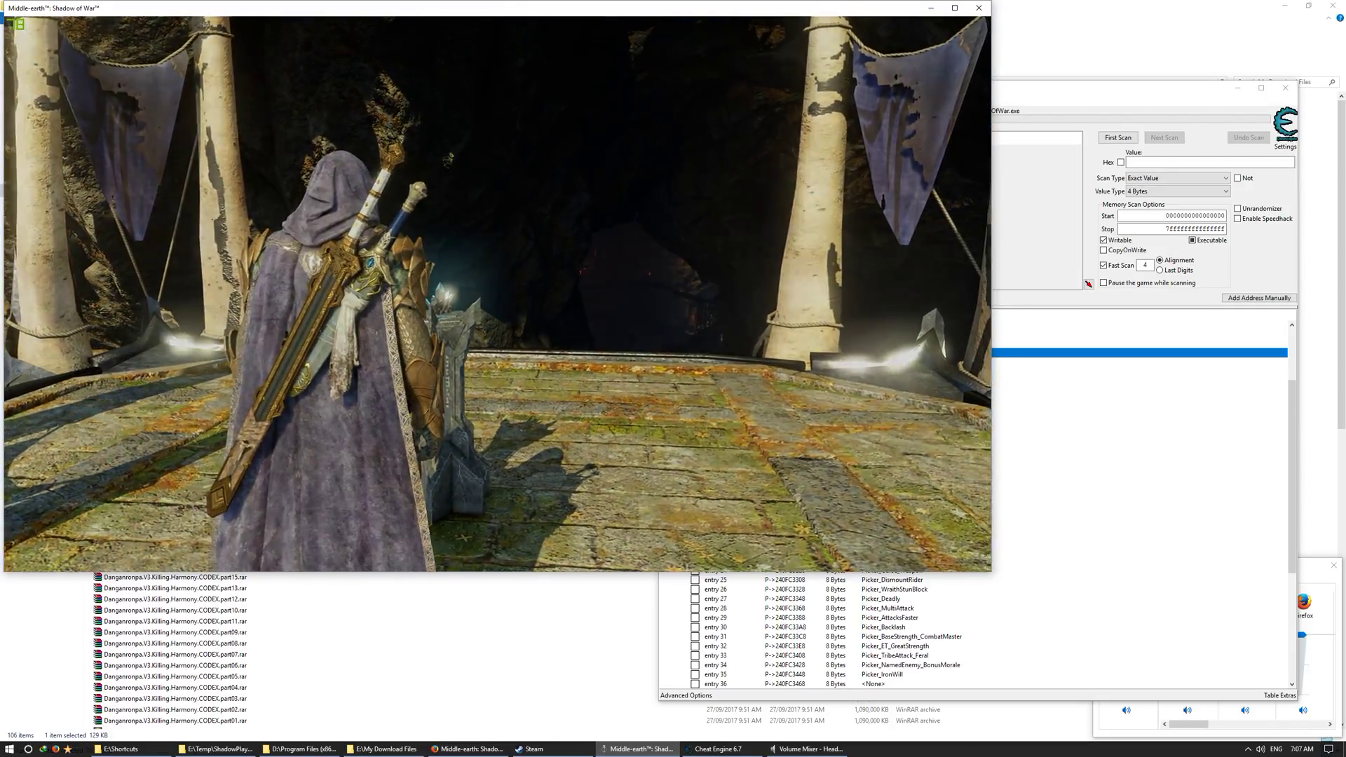
{"action": "key", "text": "m"}
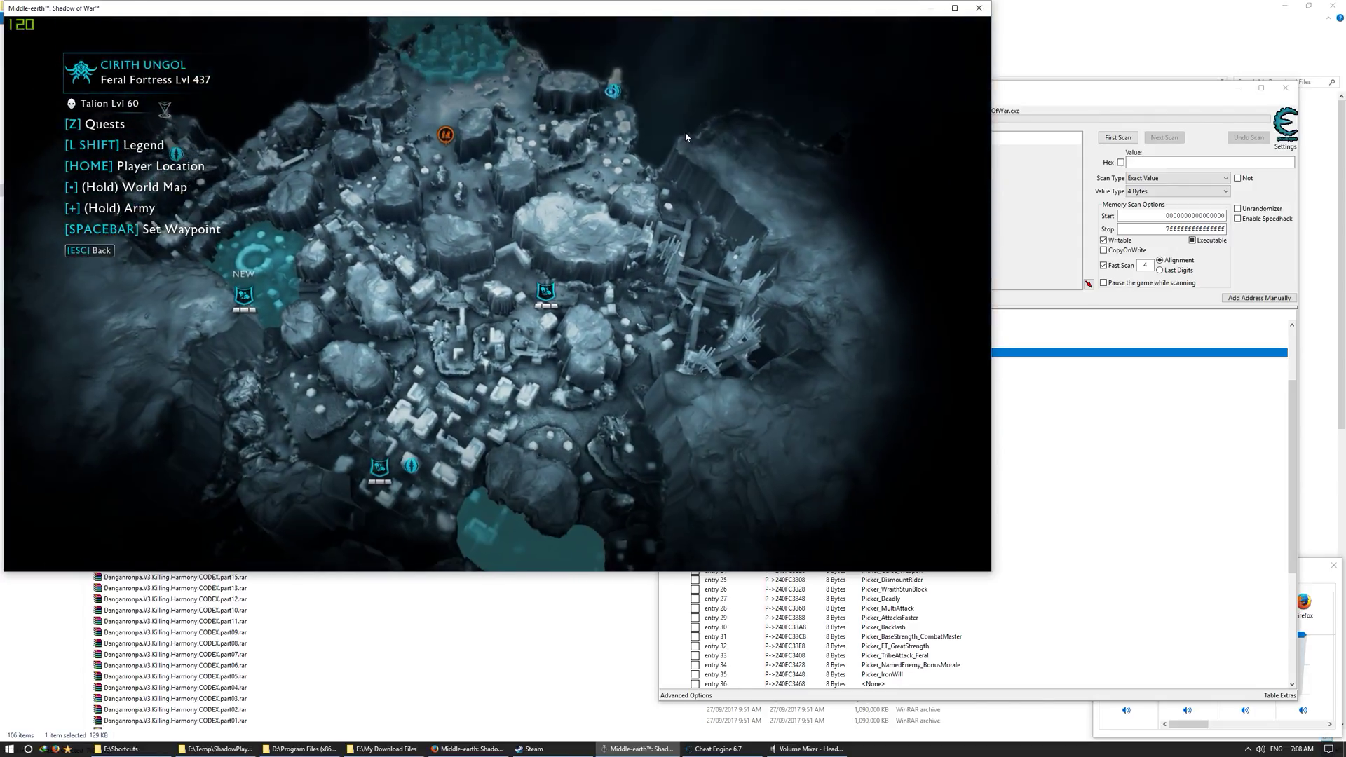
{"action": "key", "text": "e"}
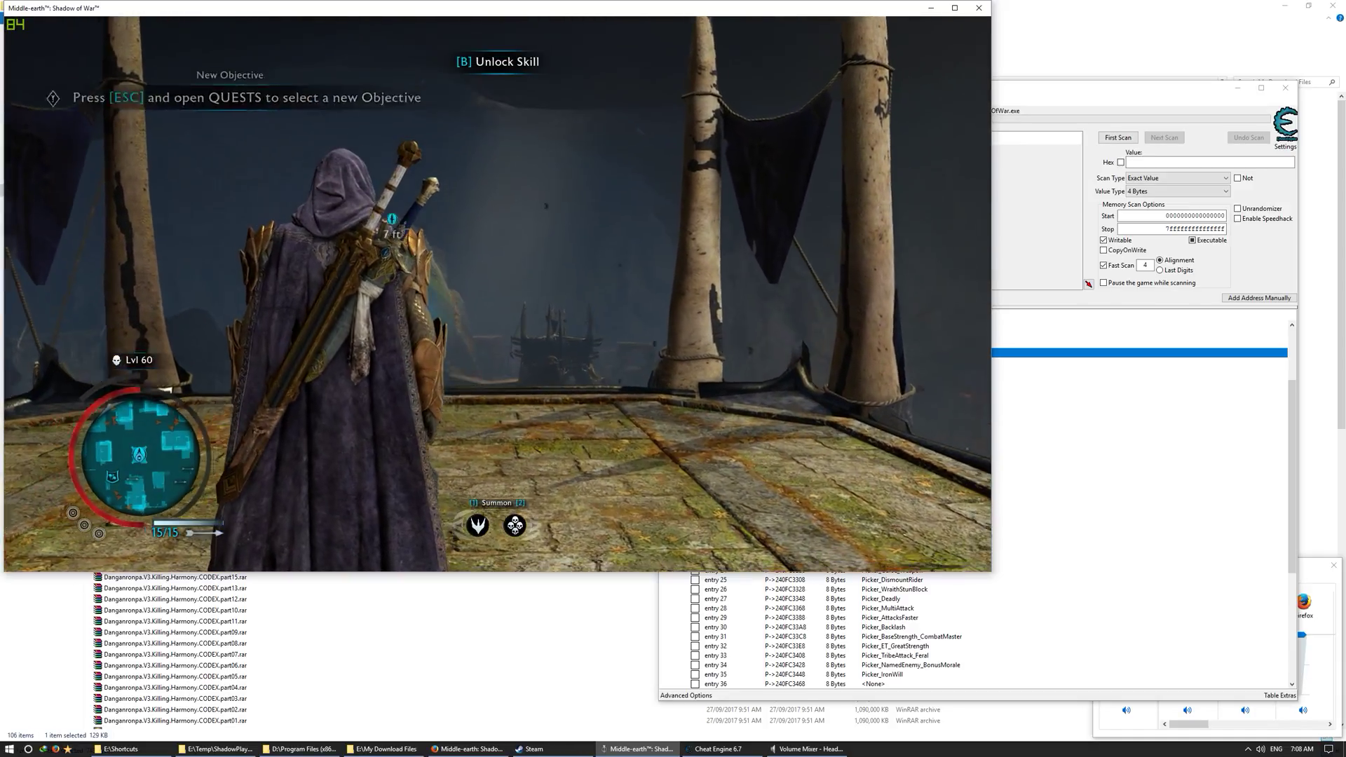
Step: Quit the current game to the main menu and reload the save by continuing the story
{"action": "key", "text": "Escape"}
{"action": "left_click", "coordinate": [98, 287]}
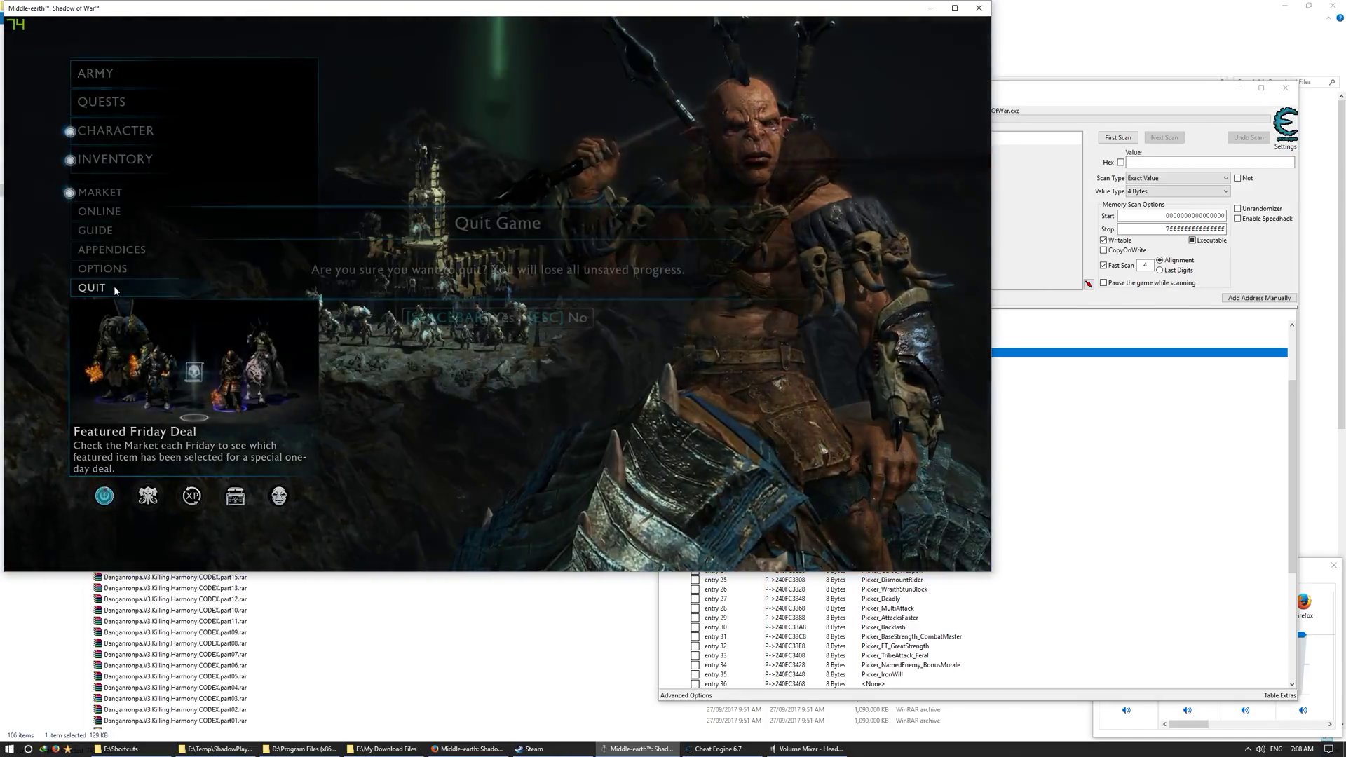
{"action": "key", "text": "space"}
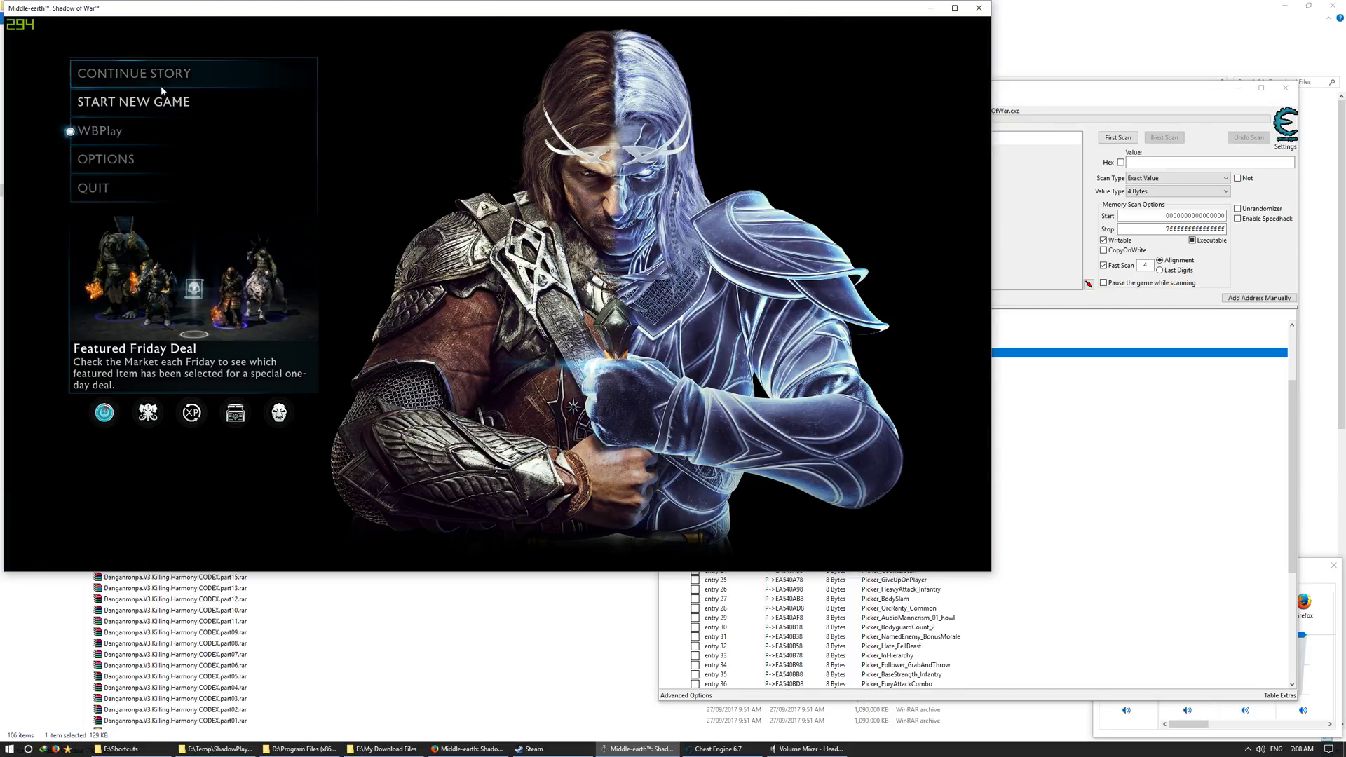
{"action": "left_click", "coordinate": [160, 93]}
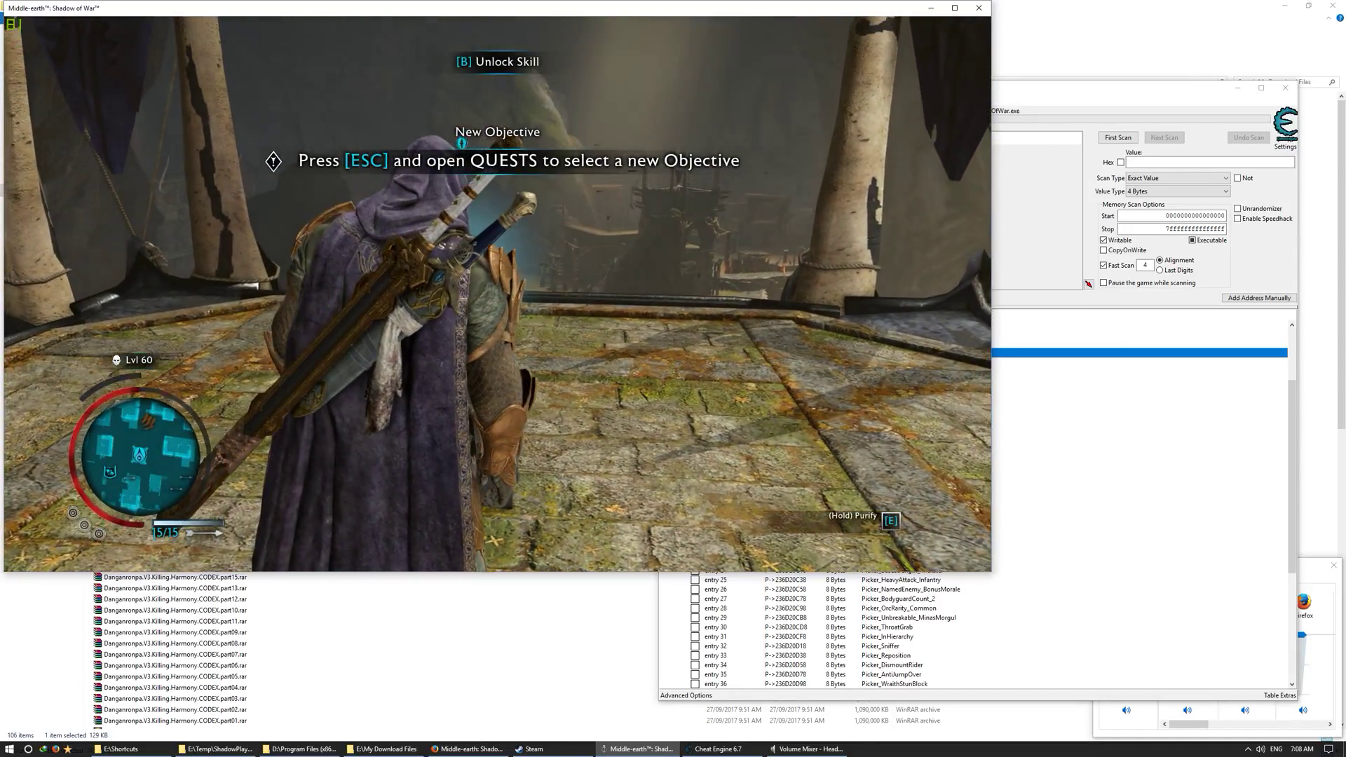
Step: Open the army view and check the immunities and weaknesses in Koth the Skewer's details
{"action": "key", "text": "Escape"}
{"action": "key", "text": "Return"}
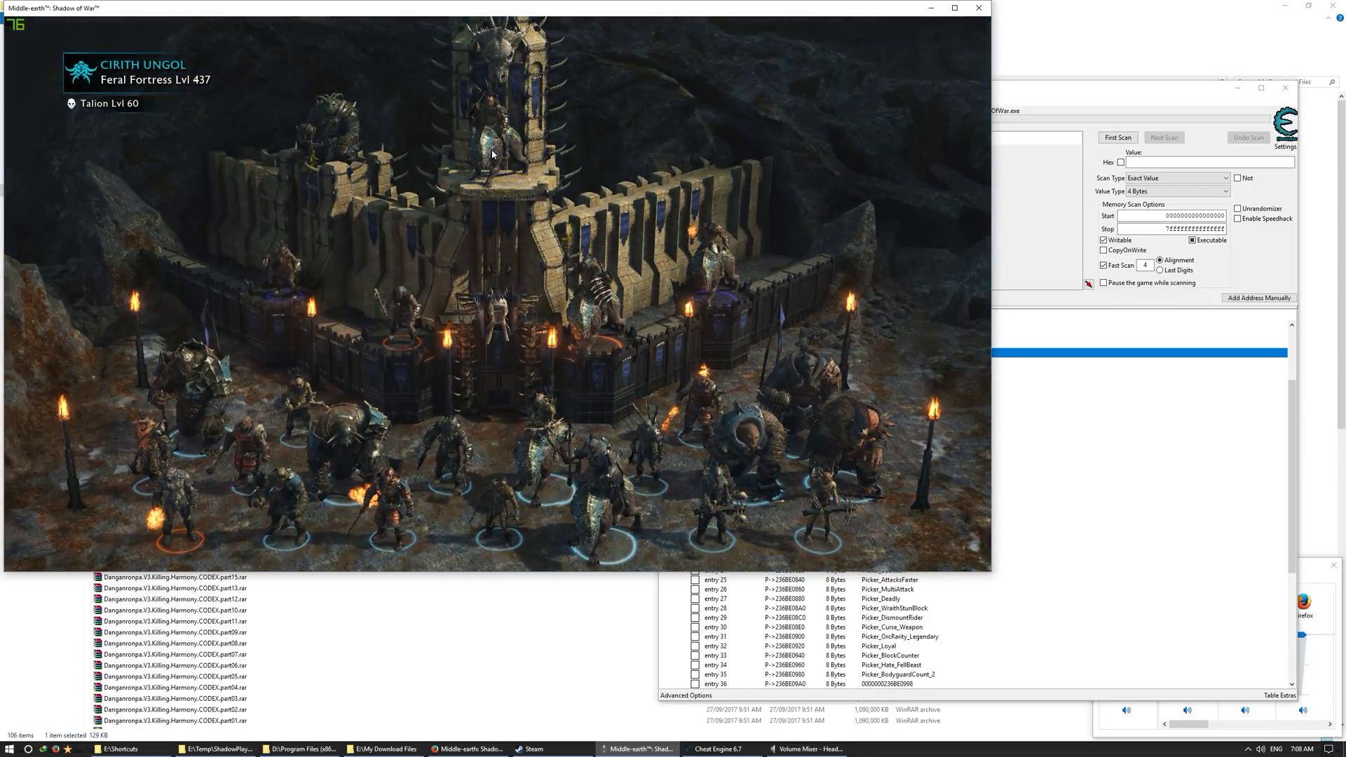
{"action": "left_click", "coordinate": [493, 154]}
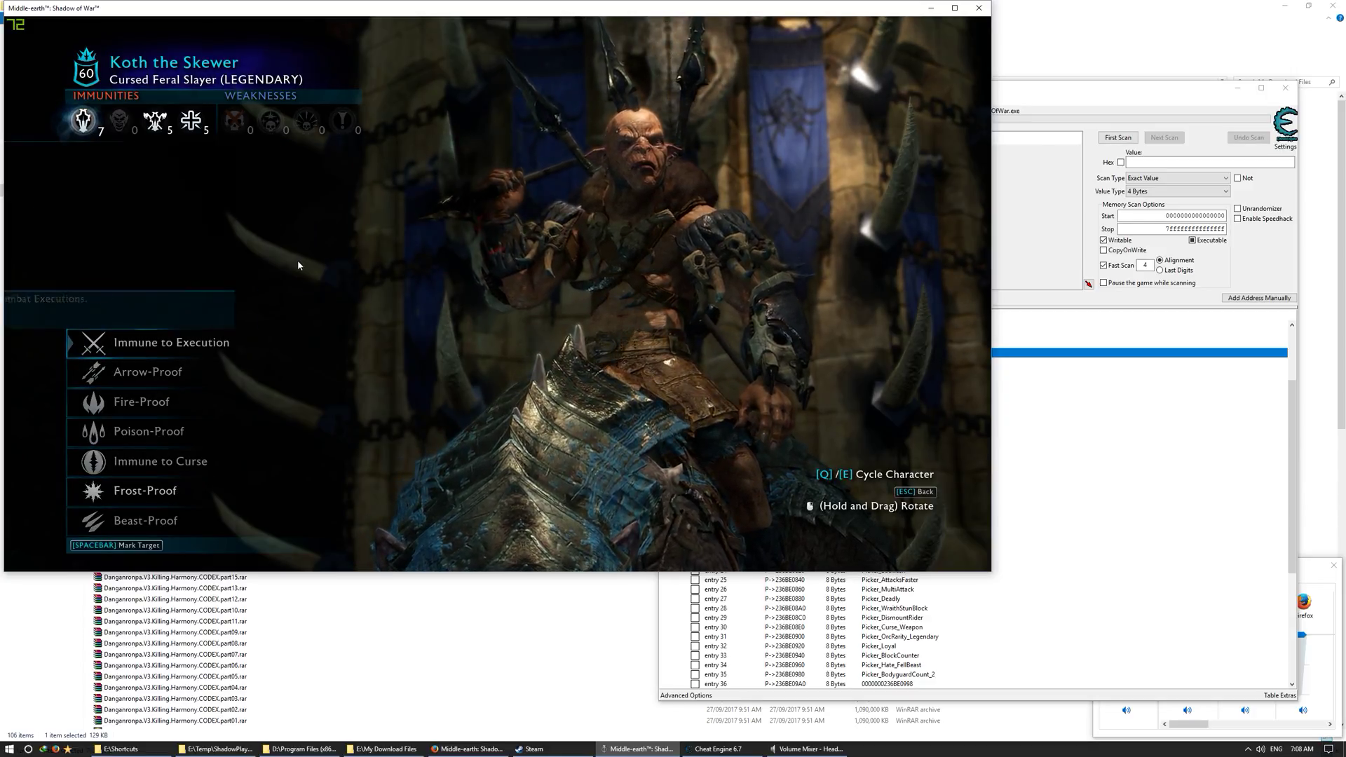
Step: Leave Koth the Skewer's details, return to the pause menu and reopen the Cirith Ungol army view
{"action": "key", "text": "Escape"}
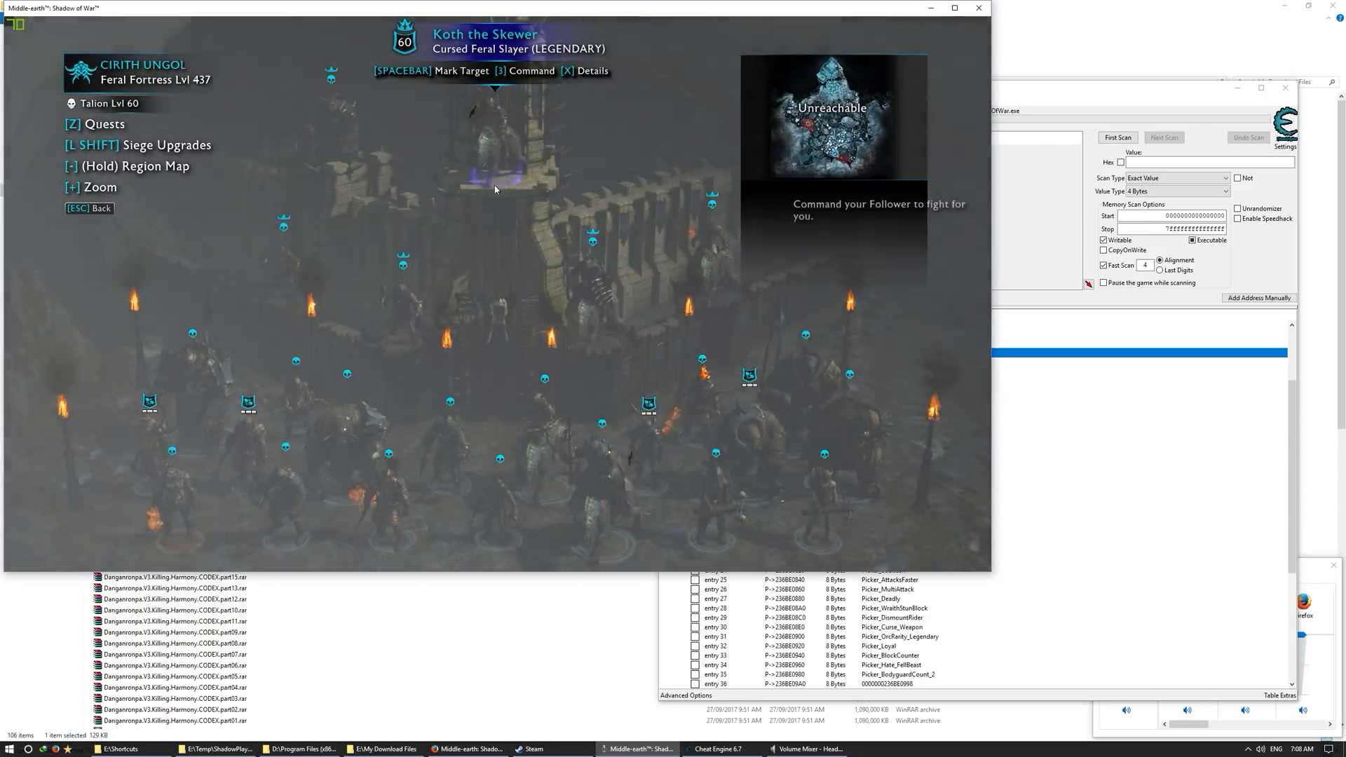
{"action": "key", "text": "Escape"}
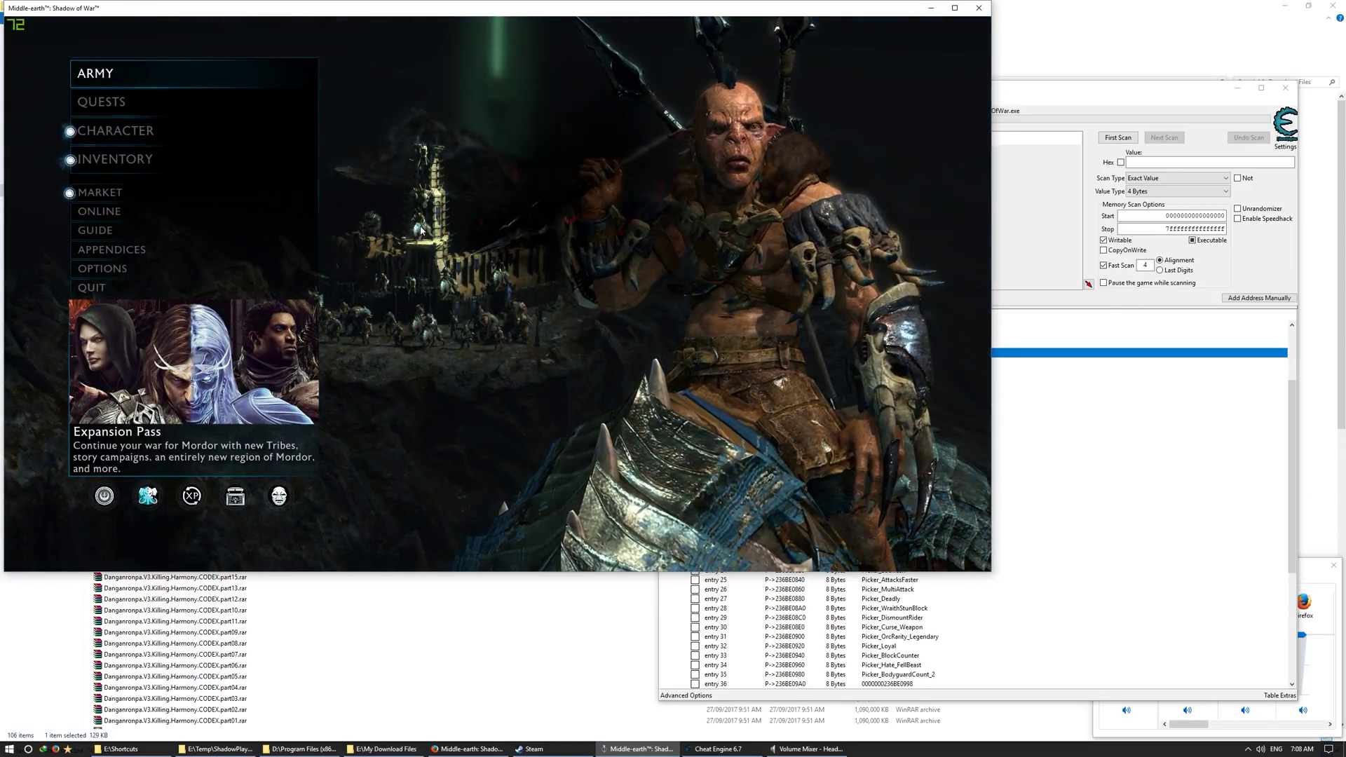
{"action": "left_click", "coordinate": [186, 72]}
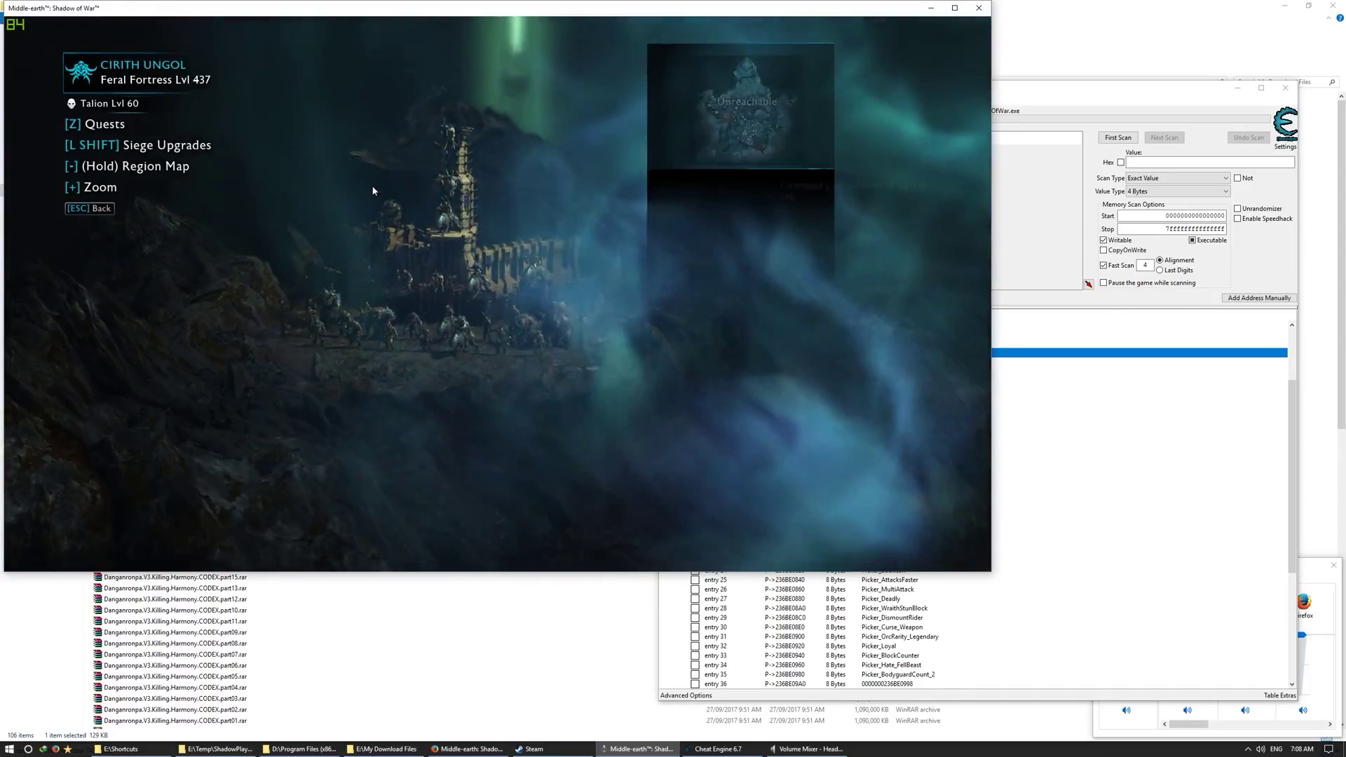